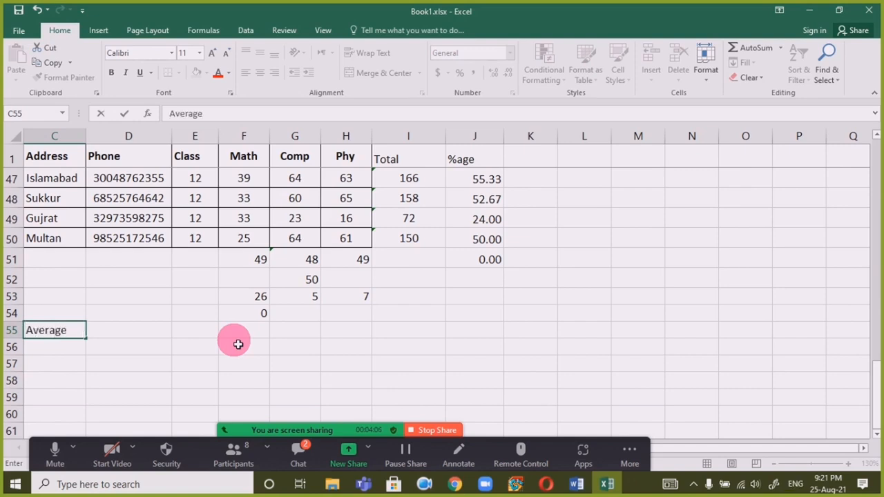
# - Average the Math marks in F2:F50 with the Average function in cell F55 of the Average row
pyautogui.press('Right')
pyautogui.press('Right')
pyautogui.press('Right')
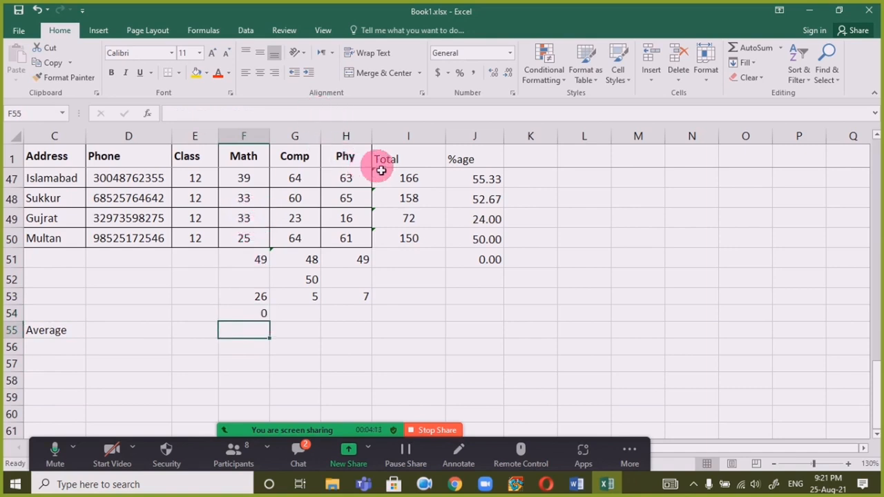
pyautogui.click(303, 461)
pyautogui.click(252, 334)
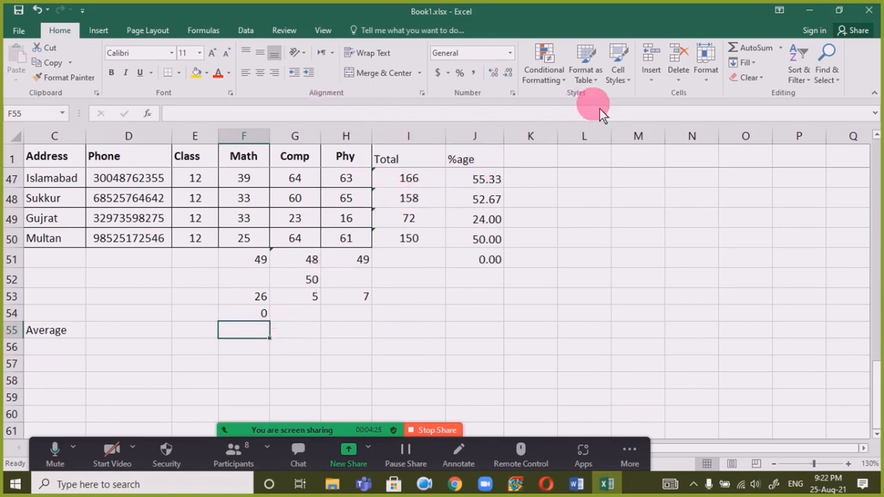
pyautogui.click(787, 48)
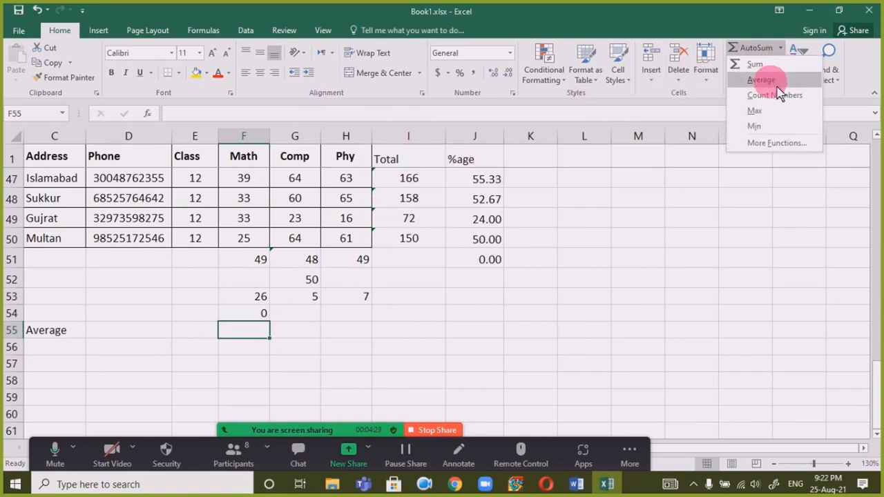
pyautogui.click(780, 83)
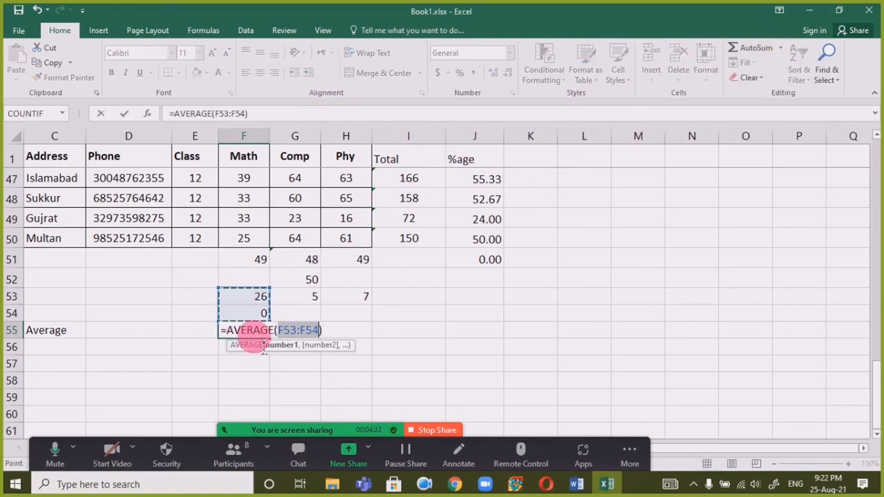
pyautogui.scroll(15, 213, 306)
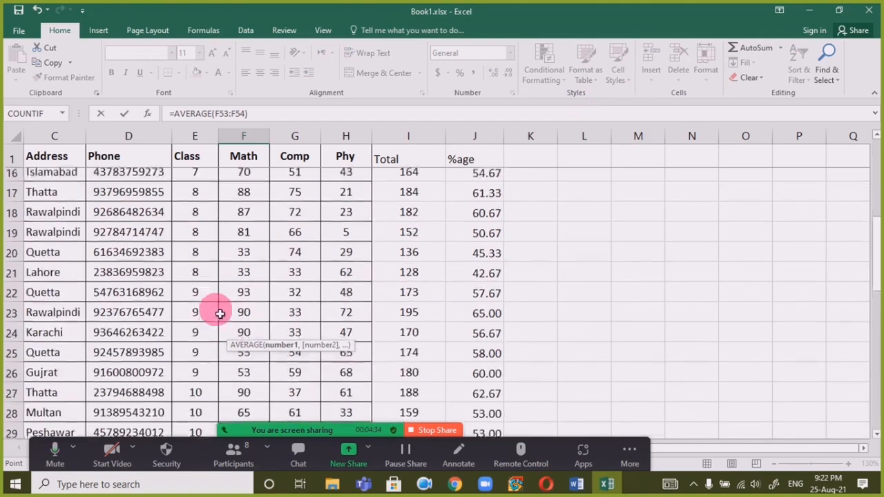
pyautogui.click(258, 179)
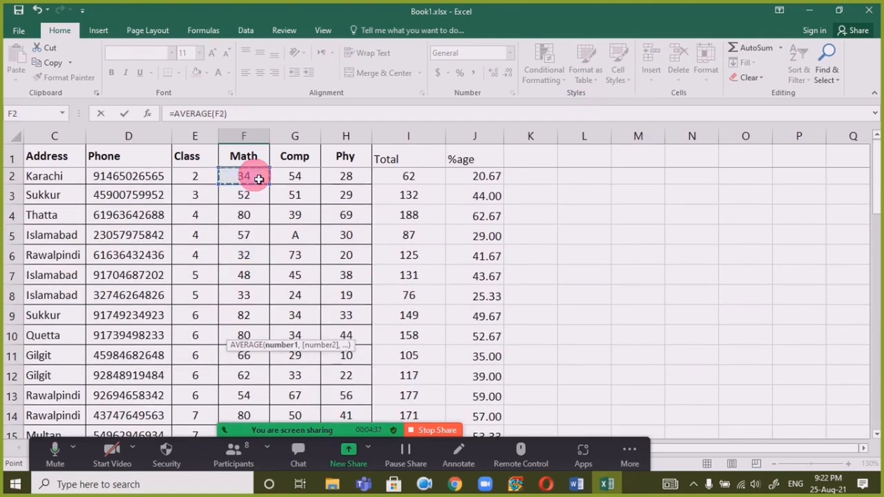
pyautogui.hotkey('ctrl', 'shift', 'Down')
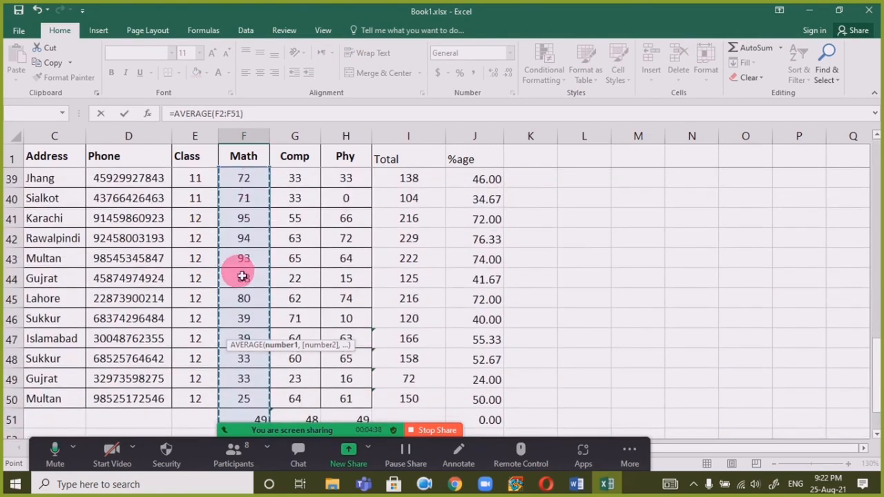
pyautogui.scroll(-3, 238, 279)
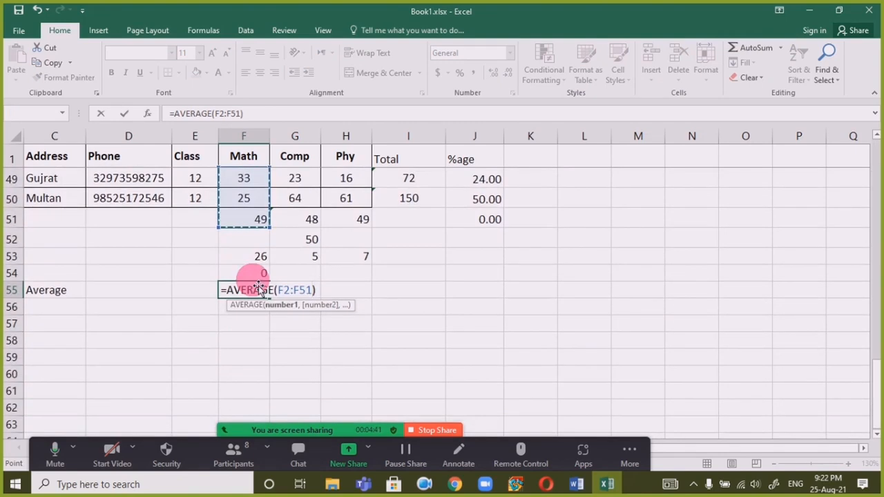
pyautogui.hotkey('shift', 'Up')
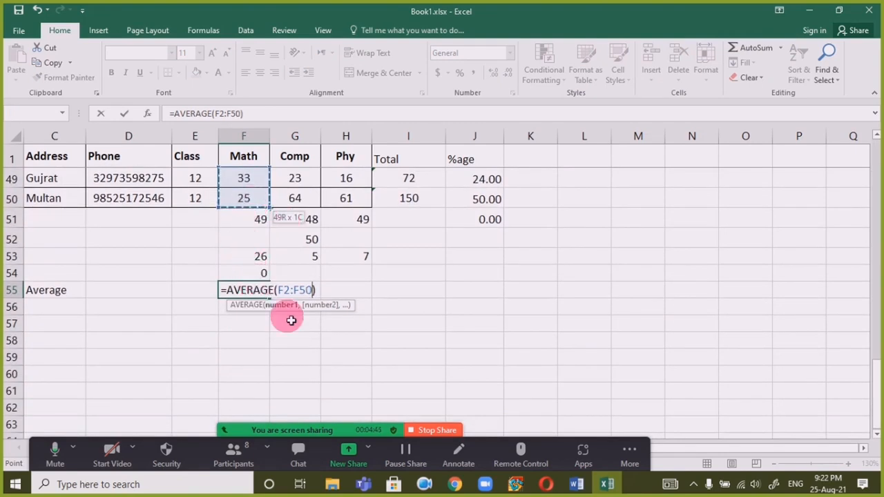
pyautogui.press('Return')
# - Copy the Math average formula across to the Comp and Phy columns in row 55 and check the copied formulas
pyautogui.click(267, 293)
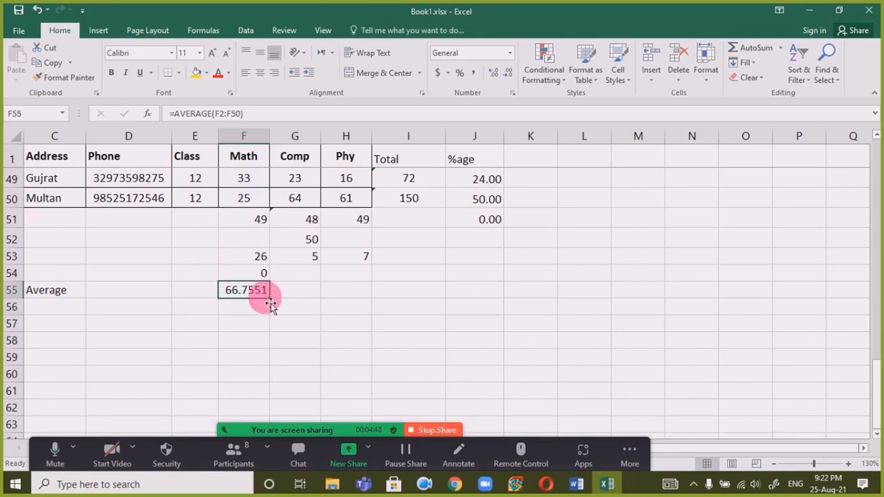
pyautogui.moveTo(276, 304); pyautogui.dragTo(361, 303)
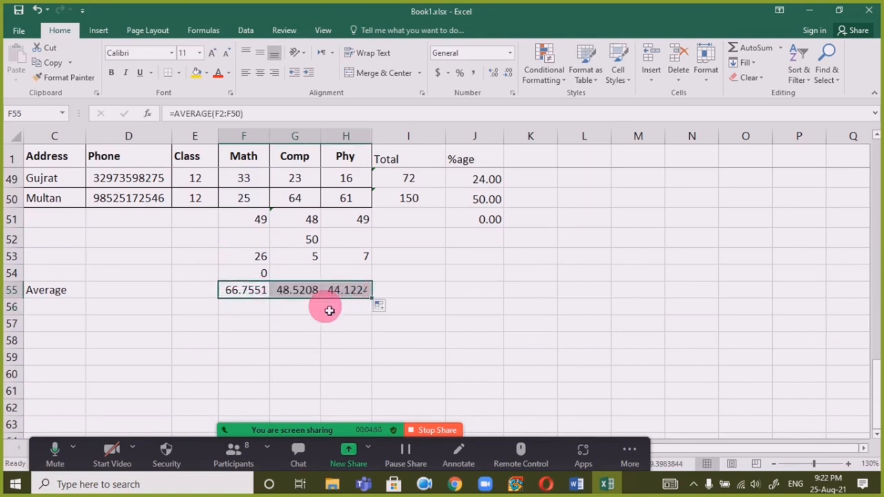
pyautogui.click(294, 329)
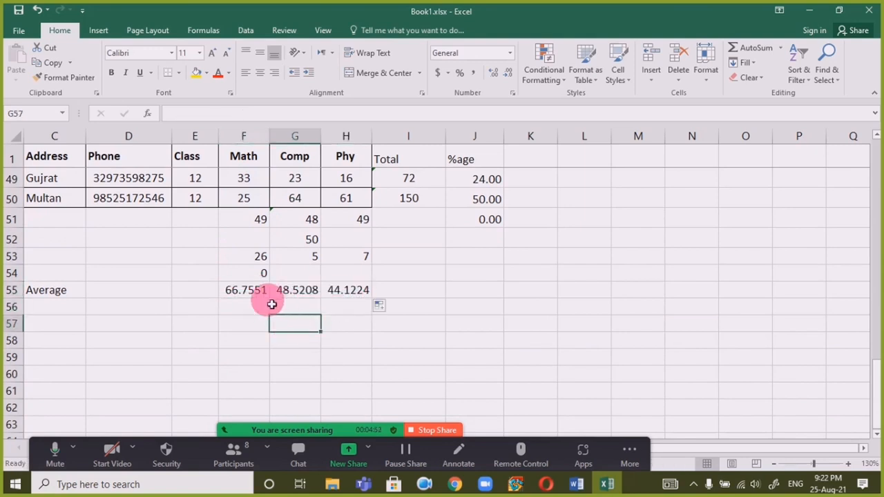
pyautogui.click(295, 288)
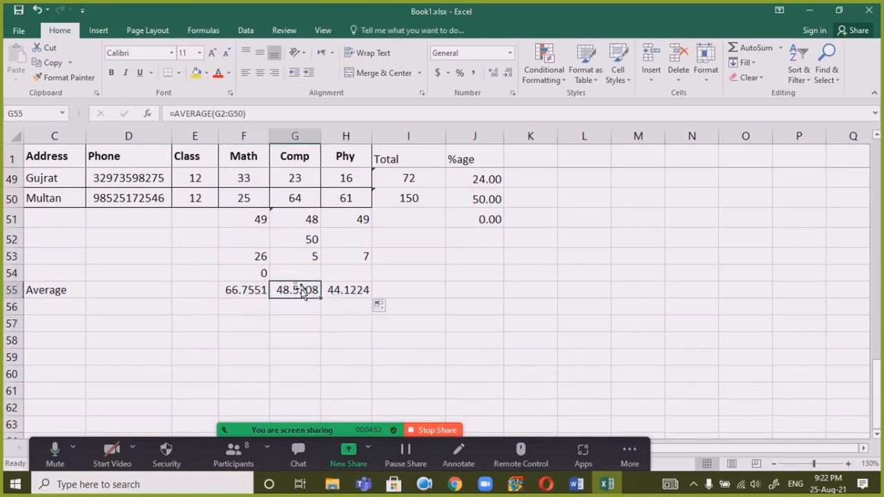
pyautogui.click(341, 290)
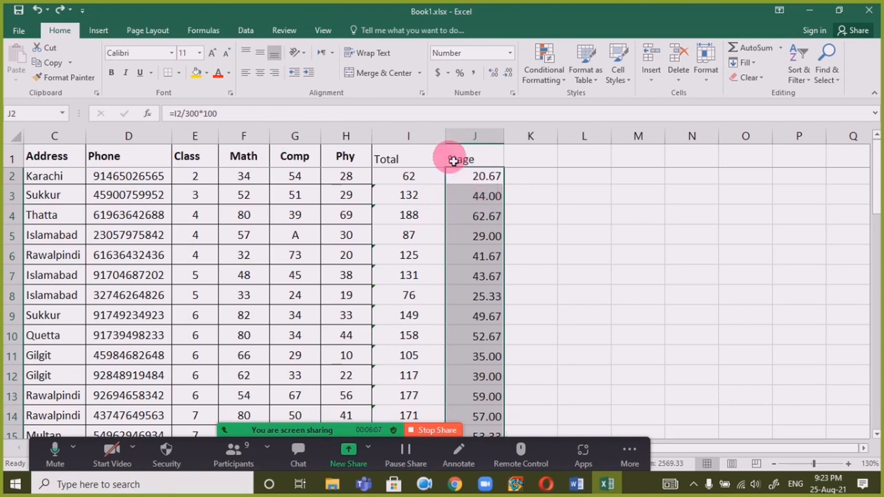
# - Change the %age formula in J2 to =I2/300, removing the multiplication by 100
pyautogui.click(471, 176)
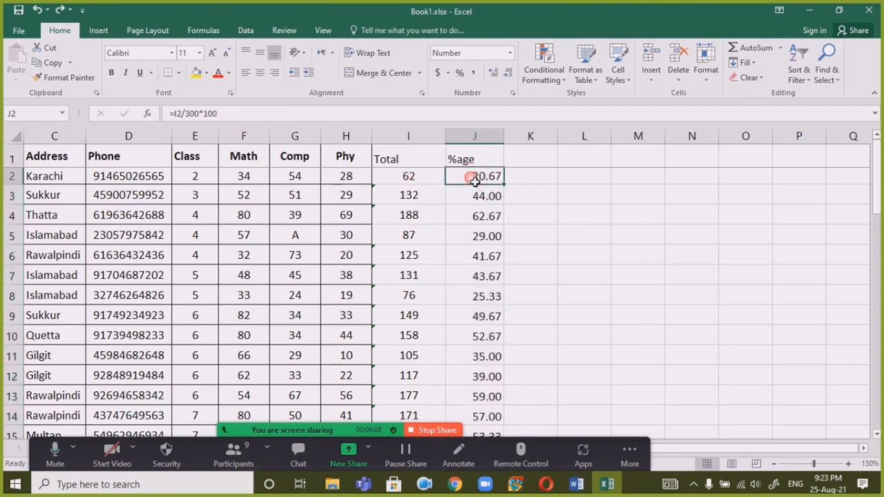
pyautogui.click(249, 114)
pyautogui.press('BackSpace')
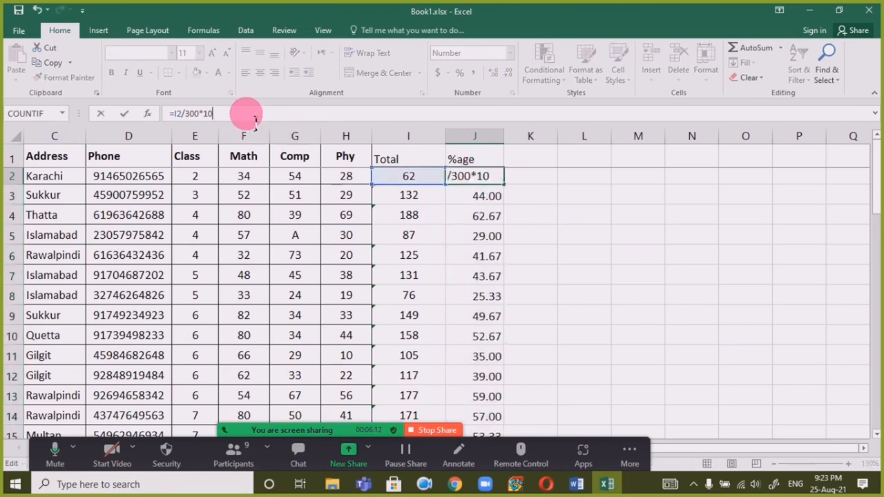
pyautogui.press('Return')
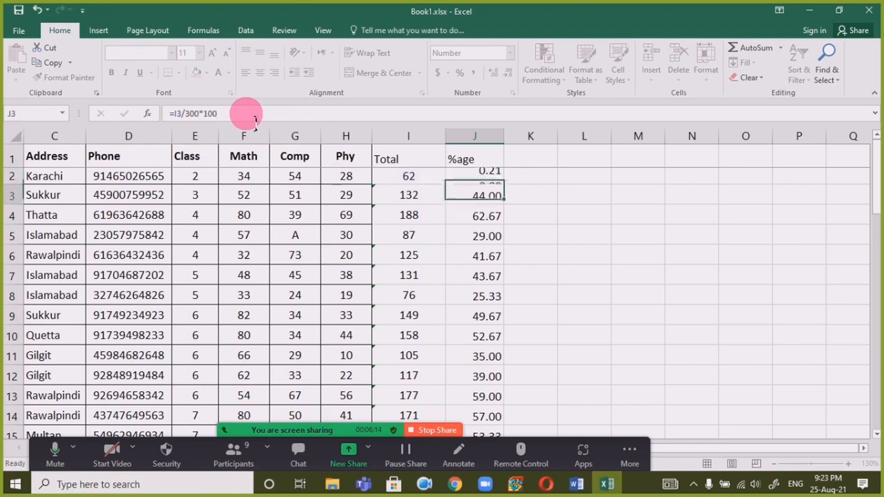
# - Fill the J2 formula down the %age column through J51 and check the filled rows
pyautogui.click(481, 178)
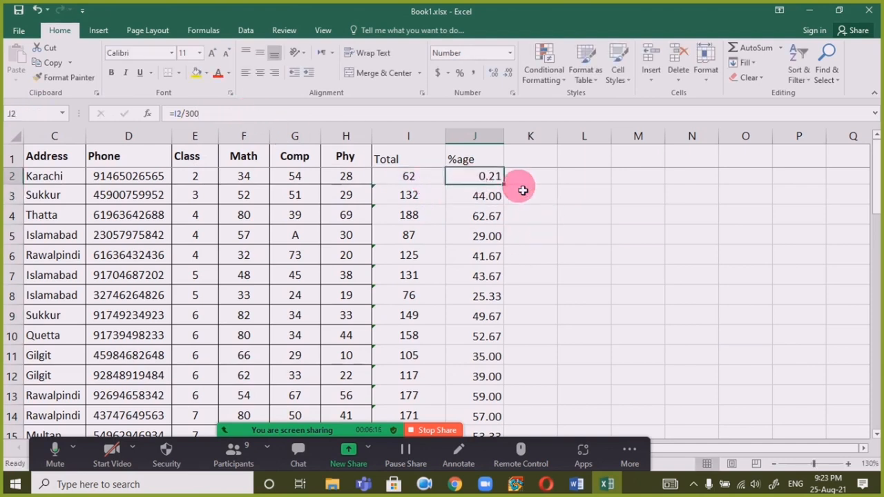
pyautogui.doubleClick(503, 185)
pyautogui.scroll(-13, 513, 269)
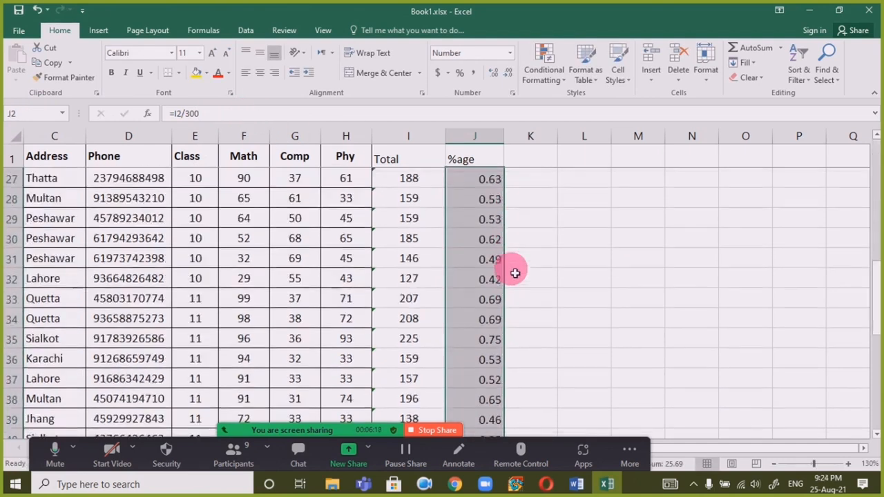
pyautogui.scroll(7, 511, 271)
pyautogui.scroll(-5, 514, 273)
pyautogui.scroll(-3, 516, 275)
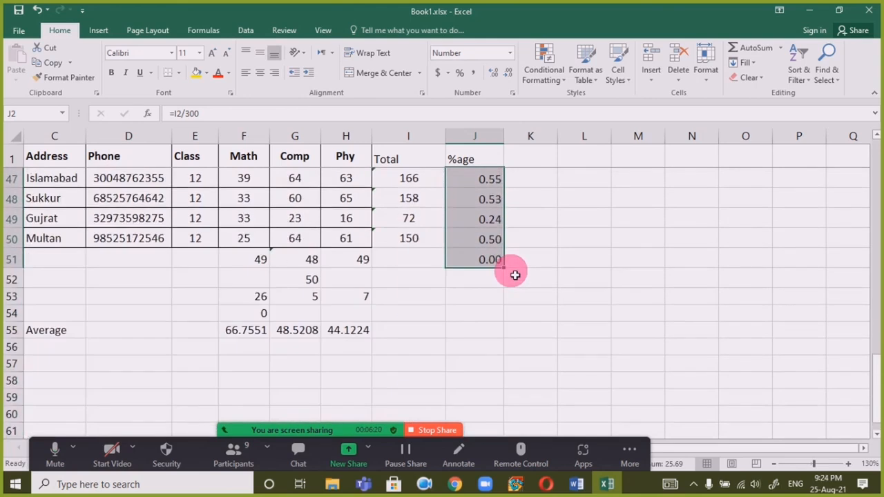
pyautogui.scroll(15, 511, 273)
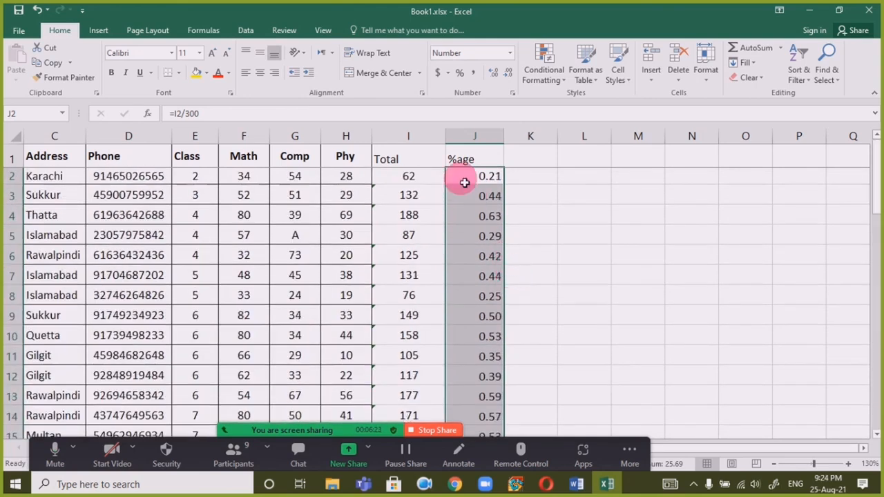
# - Format the filled %age cells as percentages with two decimal places
pyautogui.click(461, 73)
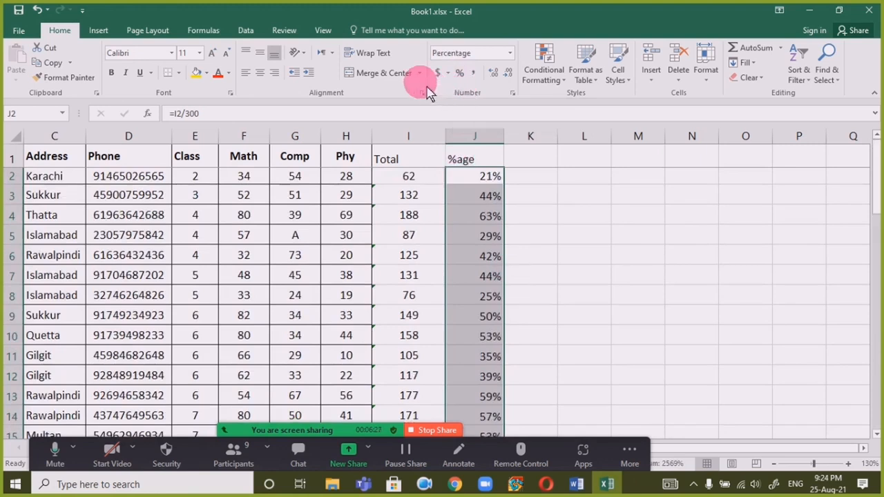
pyautogui.click(494, 73)
pyautogui.click(494, 73)
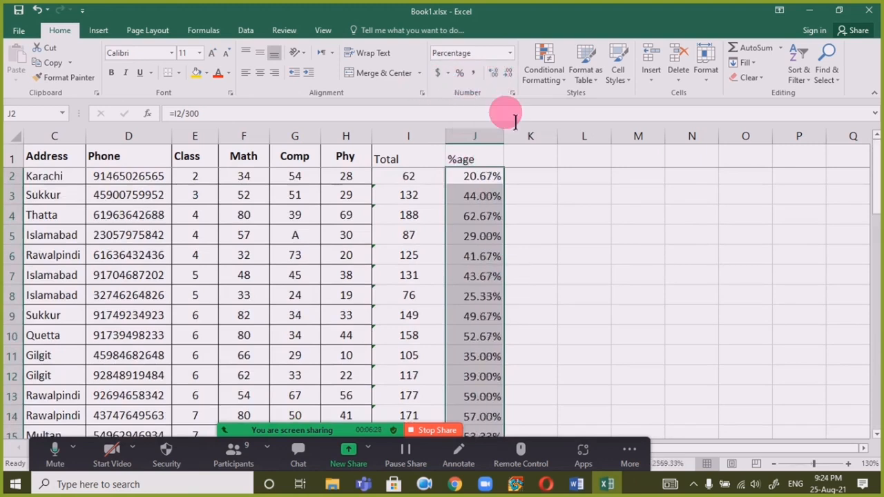
pyautogui.click(573, 294)
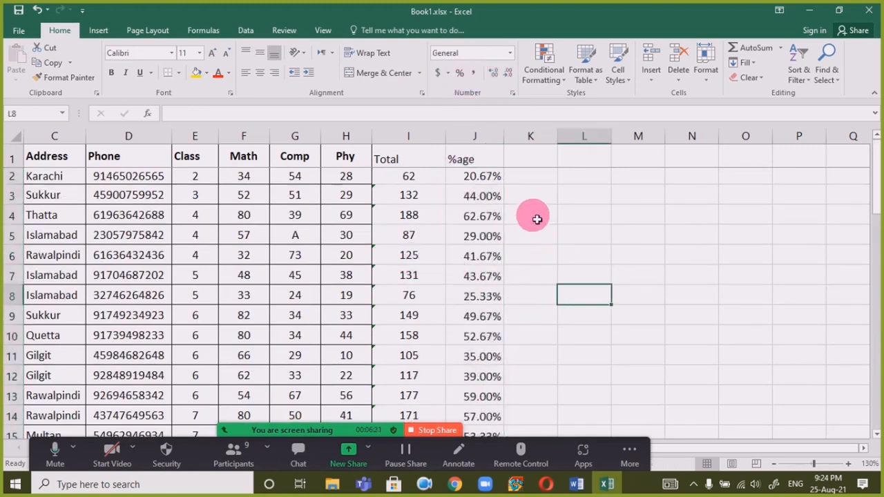
# - Review the %age column, the Math average formula and the functions available under AutoSum
pyautogui.click(497, 181)
pyautogui.scroll(-3, 452, 337)
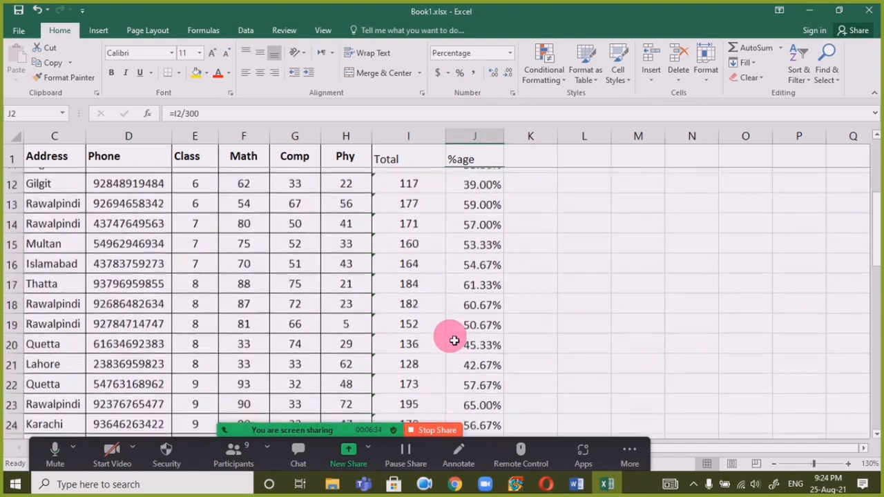
pyautogui.scroll(-12, 452, 338)
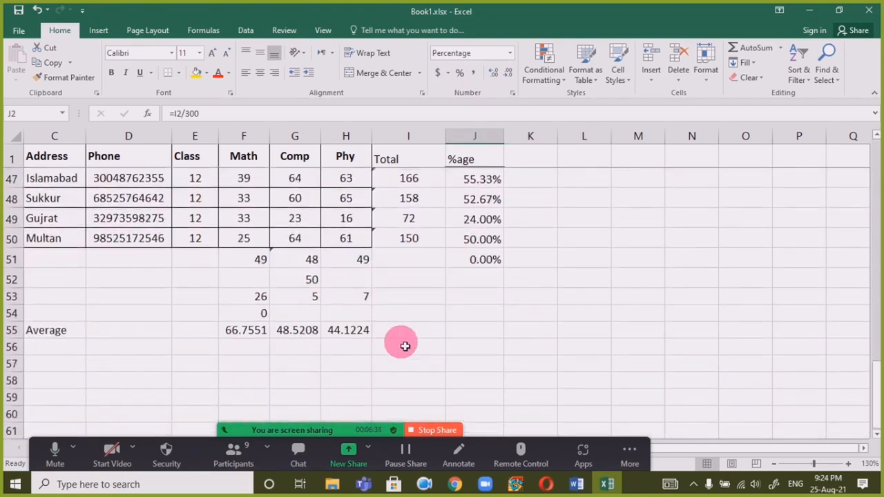
pyautogui.click(211, 331)
pyautogui.click(242, 331)
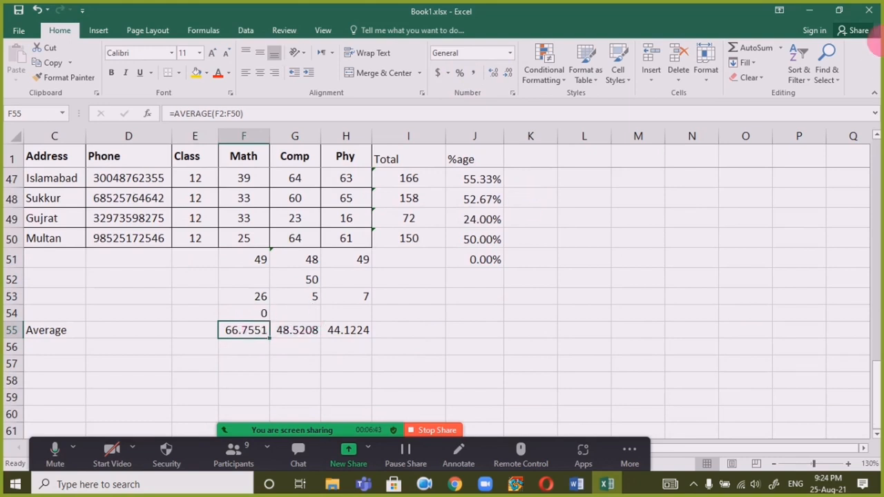
pyautogui.click(782, 48)
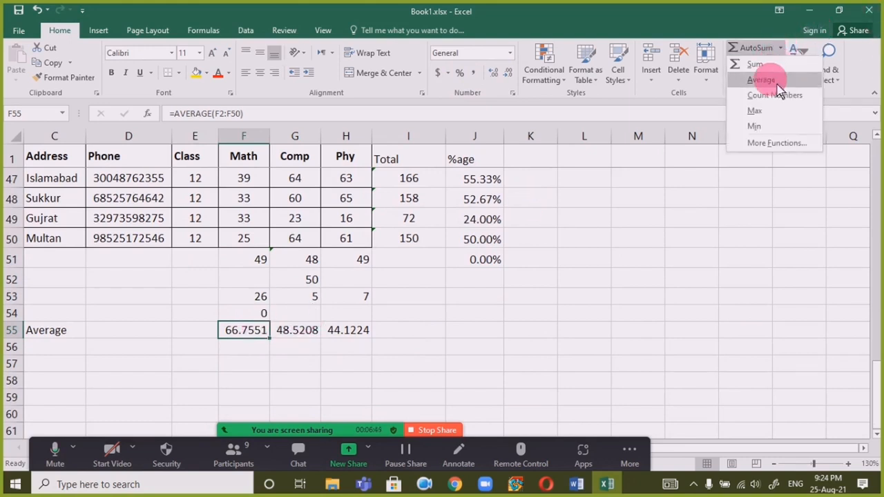
pyautogui.click(756, 124)
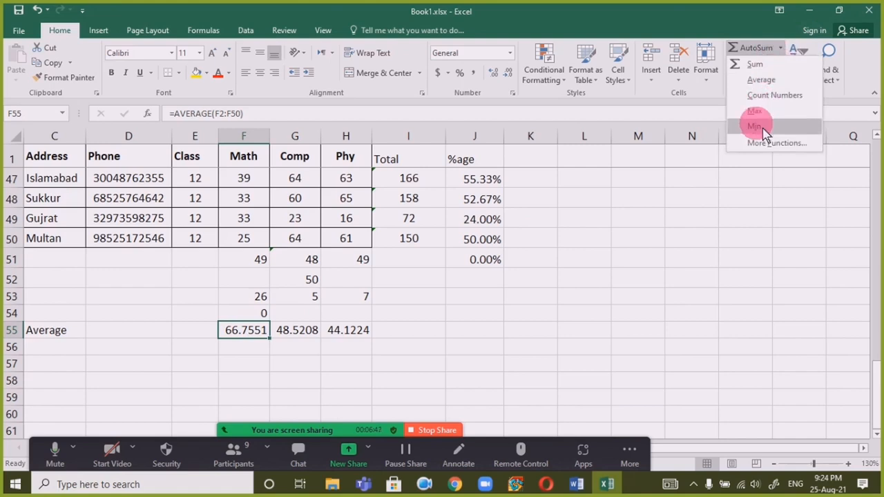
pyautogui.click(261, 341)
pyautogui.click(246, 364)
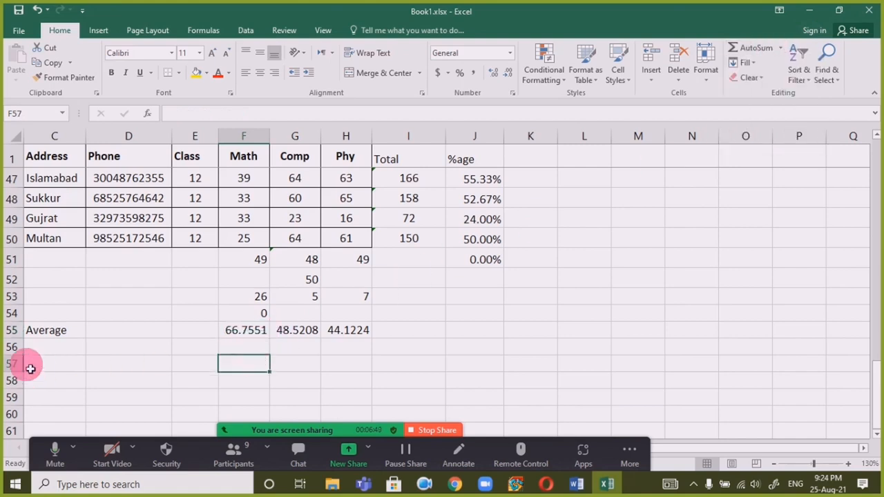
# - Label the two rows below Average as MAXIMUM in C56 and MINIMUM in C57
pyautogui.click(39, 349)
pyautogui.write('MAXIMUM')
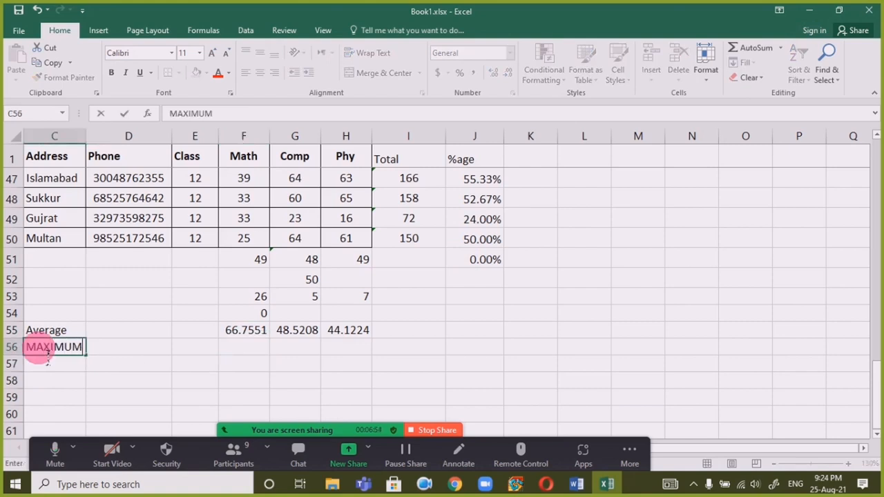
pyautogui.press('Return')
pyautogui.write('MINIM')
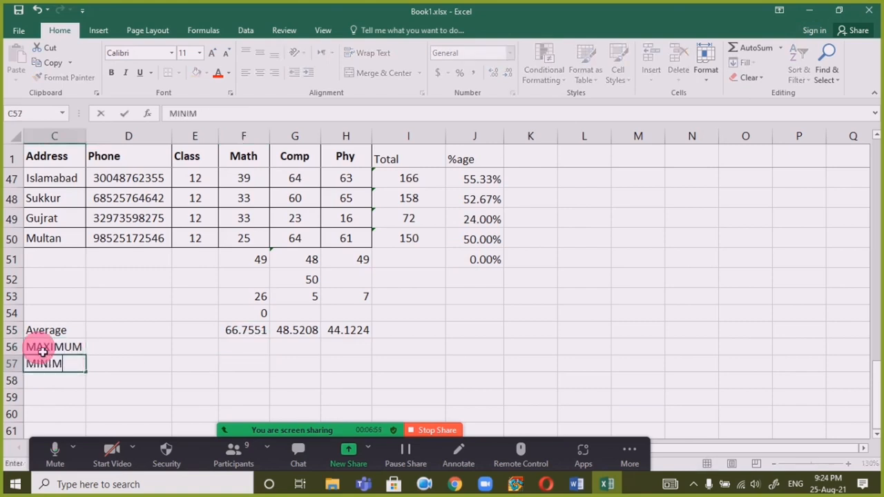
pyautogui.press('Right')
# - Enter =MAX(F2:F50) in F56 to get the maximum Math mark
pyautogui.press('Right')
pyautogui.press('Right')
pyautogui.press('Up')
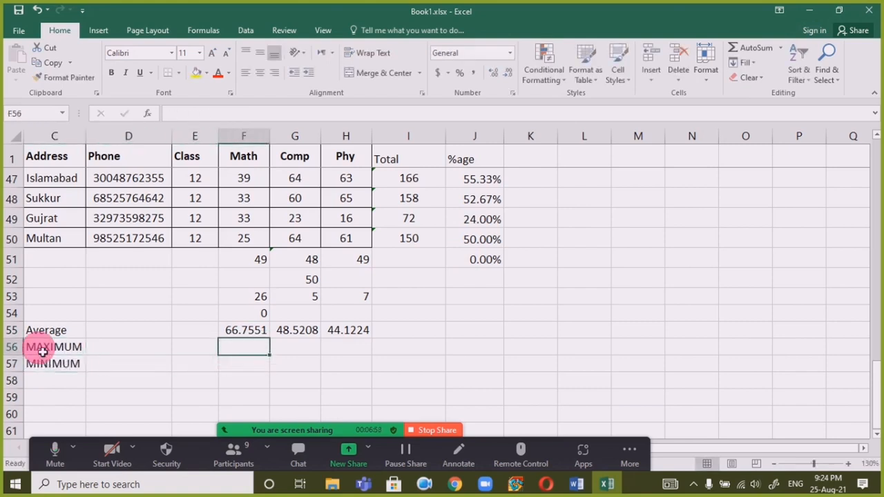
pyautogui.write('=')
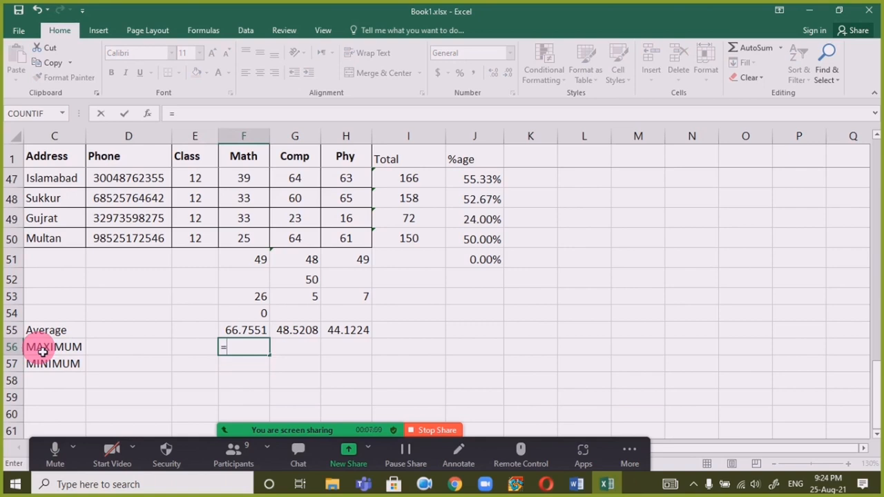
pyautogui.write('MAX')
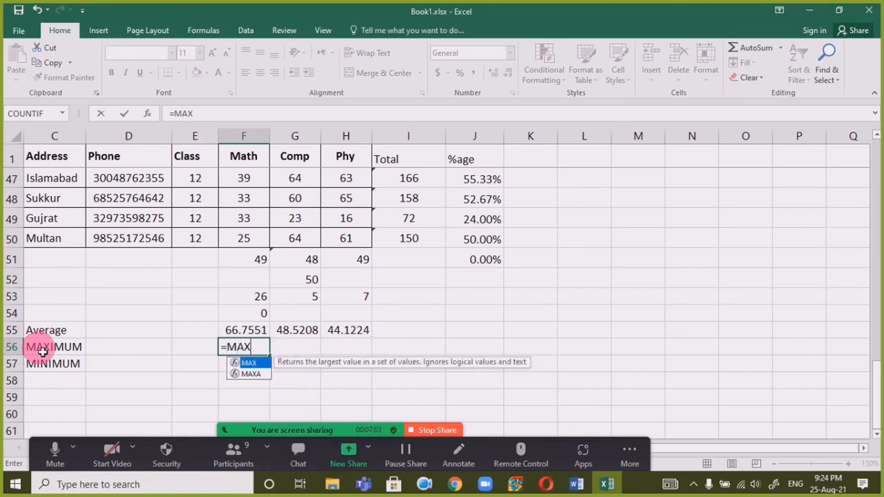
pyautogui.write('(')
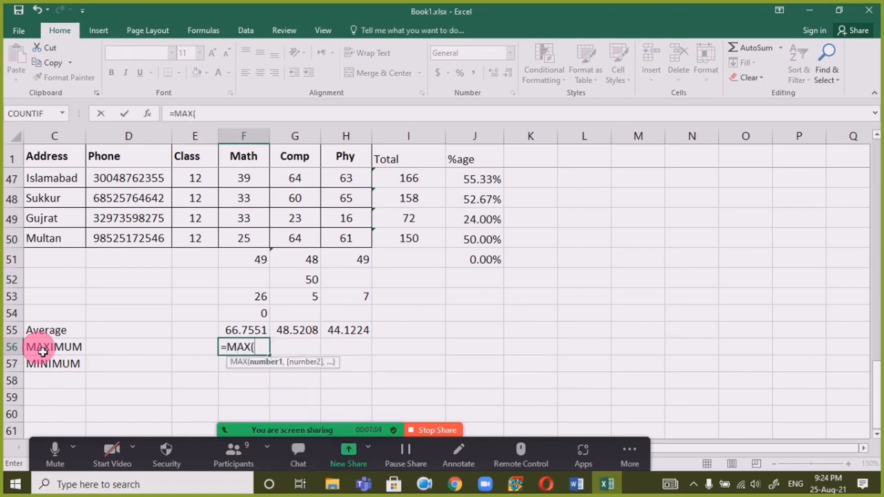
pyautogui.scroll(15, 182, 312)
pyautogui.moveTo(261, 173); pyautogui.dragTo(244, 320)
pyautogui.press('Return')
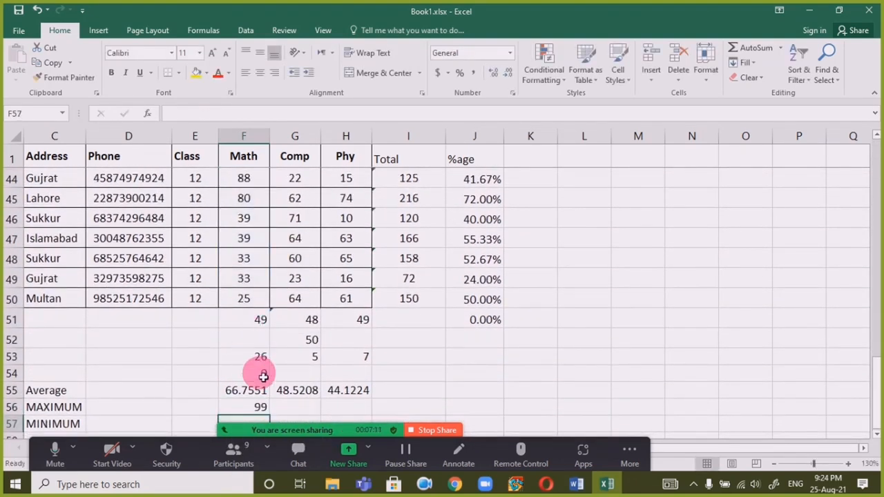
# - Fill the F56 maximum formula across to H56 for the Comp and Phy marks
pyautogui.scroll(-2, 263, 366)
pyautogui.click(266, 308)
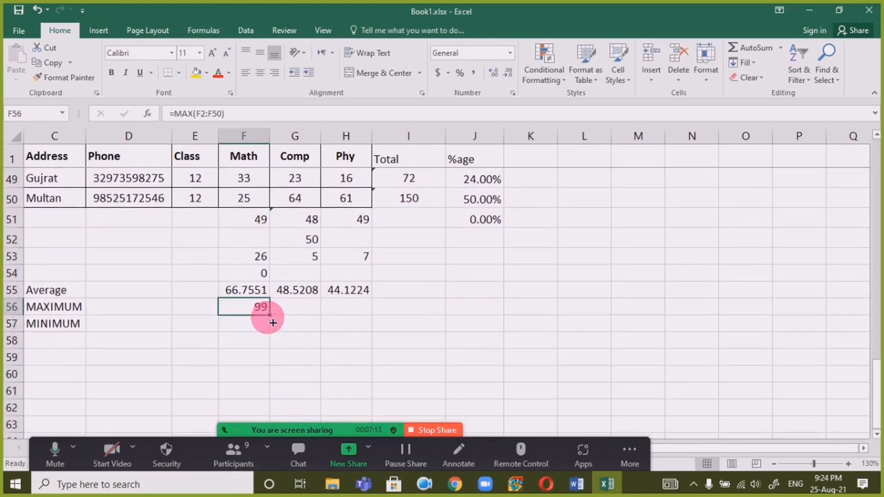
pyautogui.moveTo(273, 322); pyautogui.dragTo(353, 314)
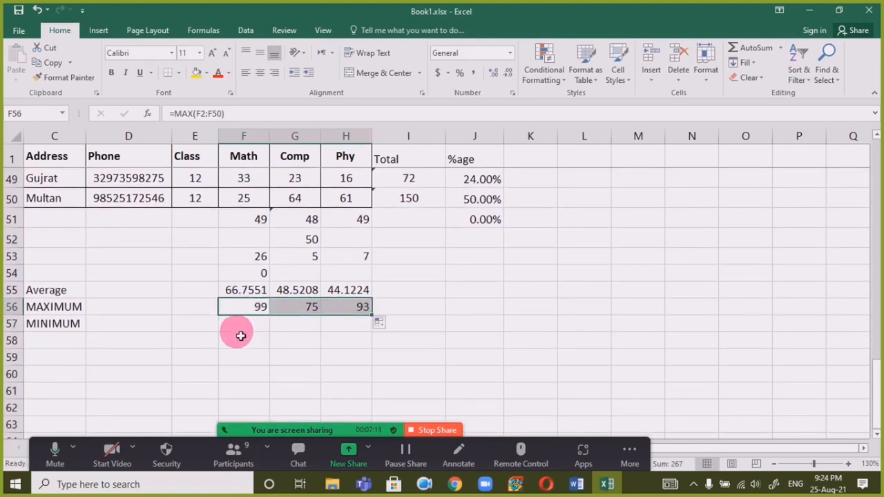
# - Enter =MIN(F2:F50) in F57 and fill it across to H57 for the minimum Comp and Phy marks
pyautogui.click(239, 326)
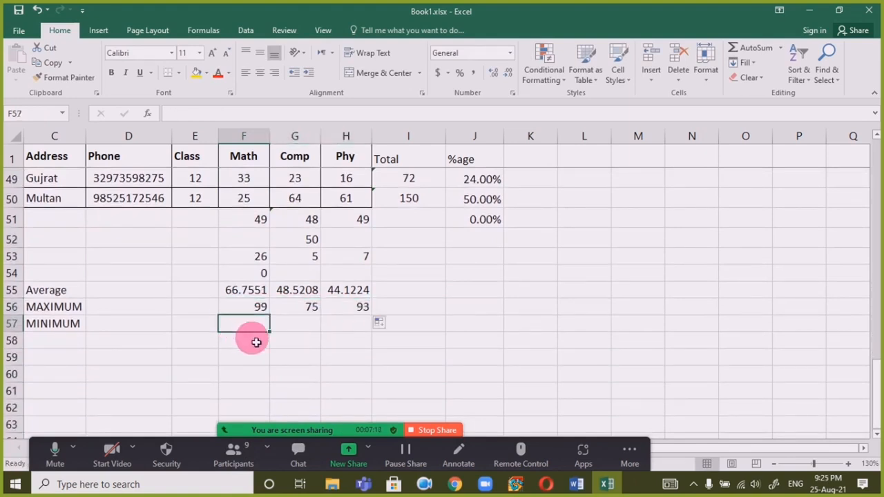
pyautogui.write('=MIN')
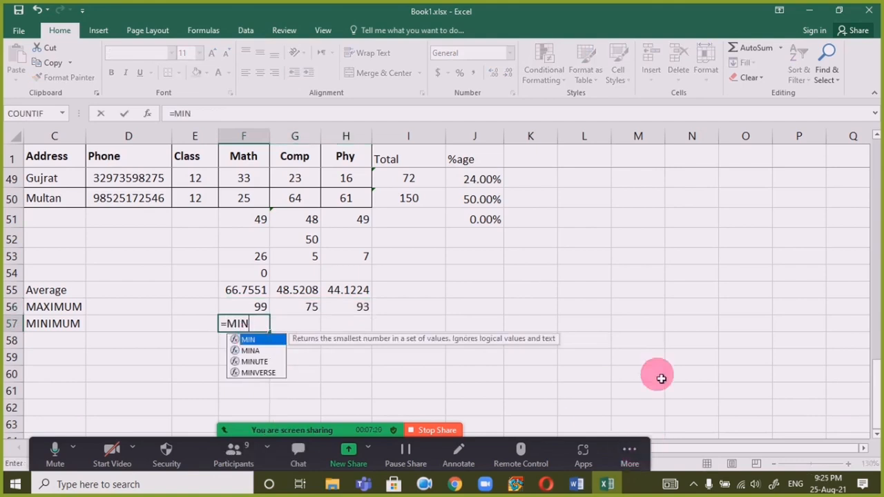
pyautogui.write('(')
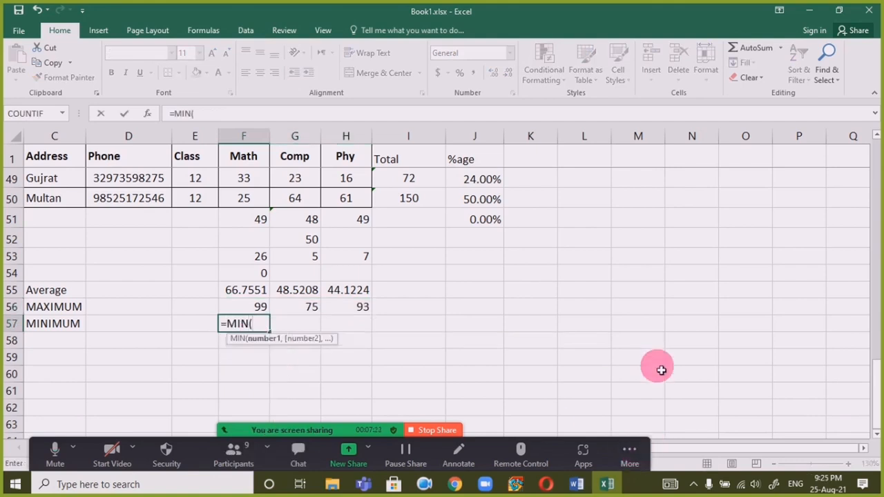
pyautogui.scroll(13, 243, 181)
pyautogui.scroll(3, 244, 181)
pyautogui.moveTo(241, 177); pyautogui.dragTo(272, 315)
pyautogui.press('Return')
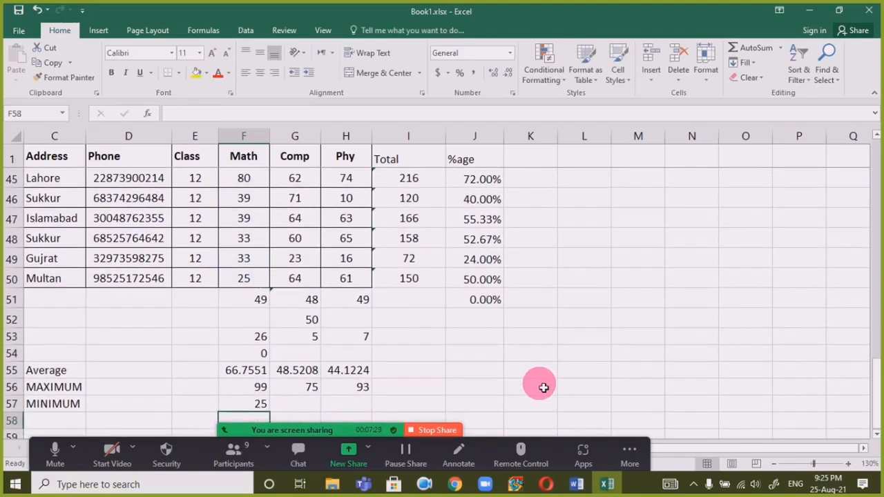
pyautogui.click(265, 408)
pyautogui.moveTo(285, 417); pyautogui.dragTo(372, 413)
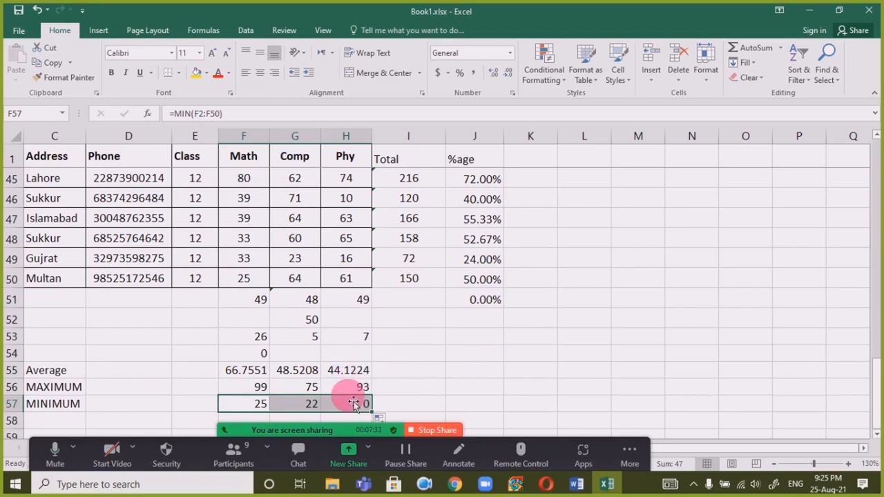
# - Check the formulas in the MINIMUM and MAXIMUM rows, the Phy marks and the functions available under AutoSum
pyautogui.click(257, 403)
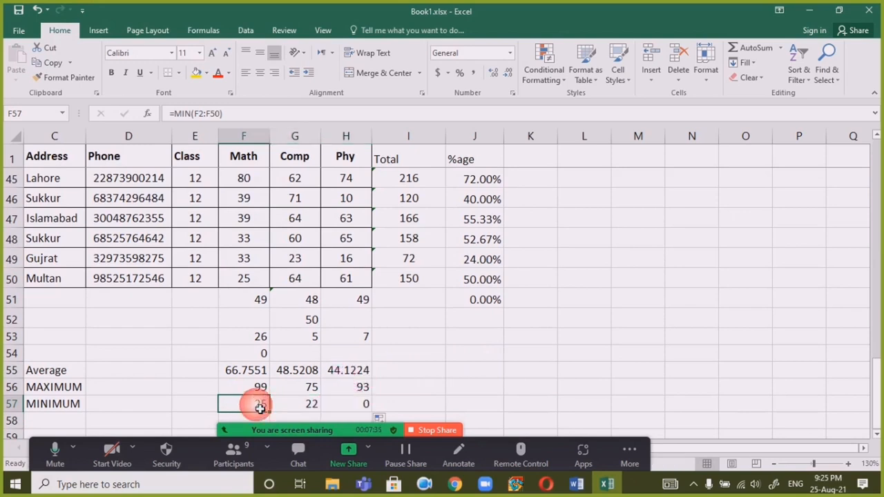
pyautogui.click(320, 406)
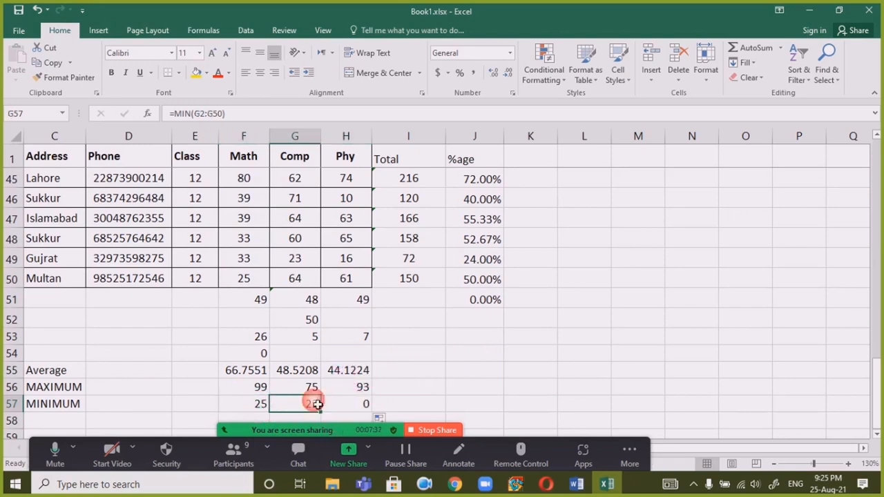
pyautogui.click(261, 391)
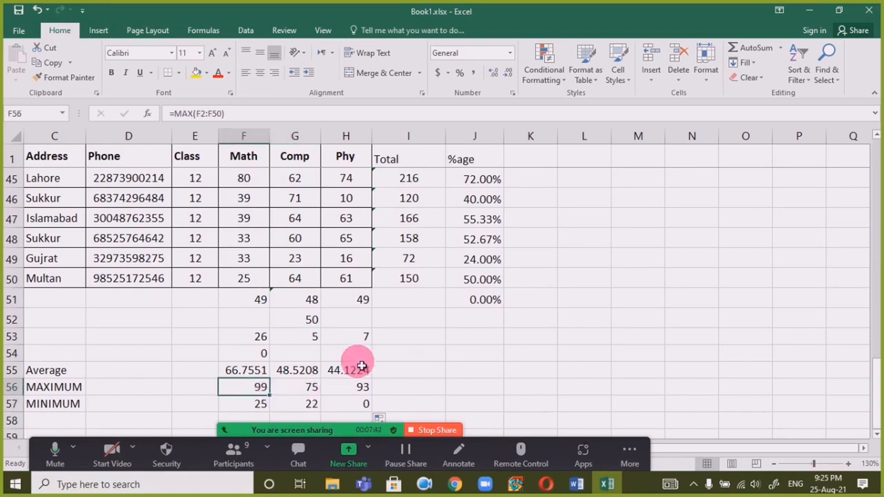
pyautogui.click(340, 388)
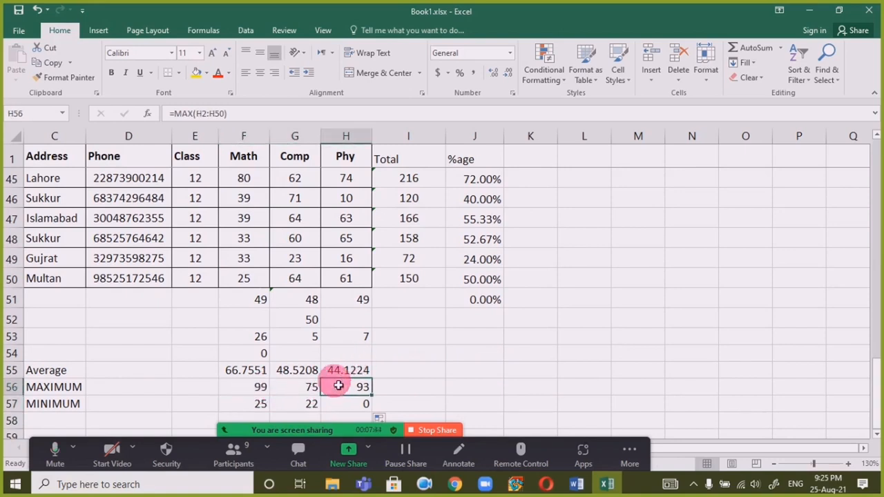
pyautogui.scroll(14, 339, 386)
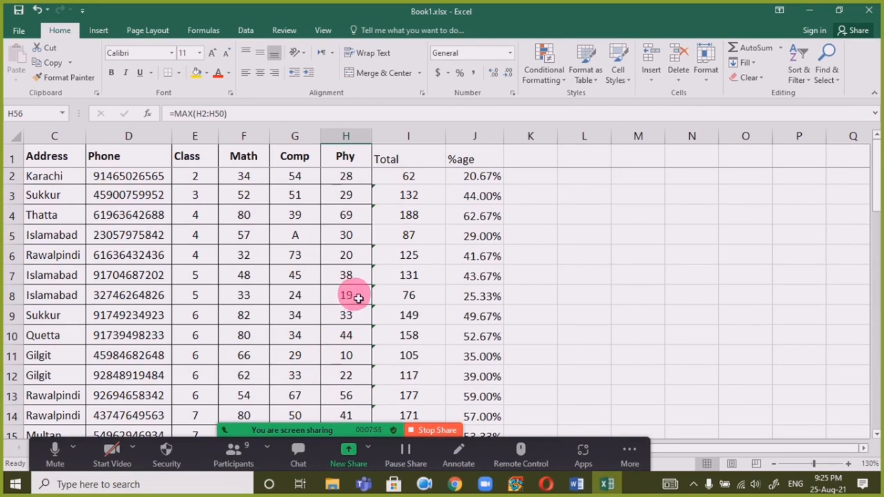
pyautogui.click(781, 49)
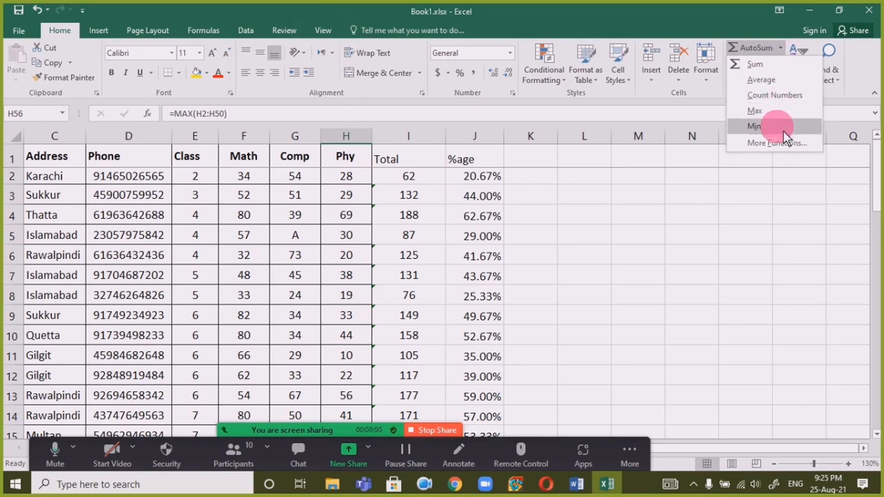
pyautogui.click(481, 167)
# - Add the heading PASS/FAIL in K1 and autofit the width of column K
pyautogui.click(532, 160)
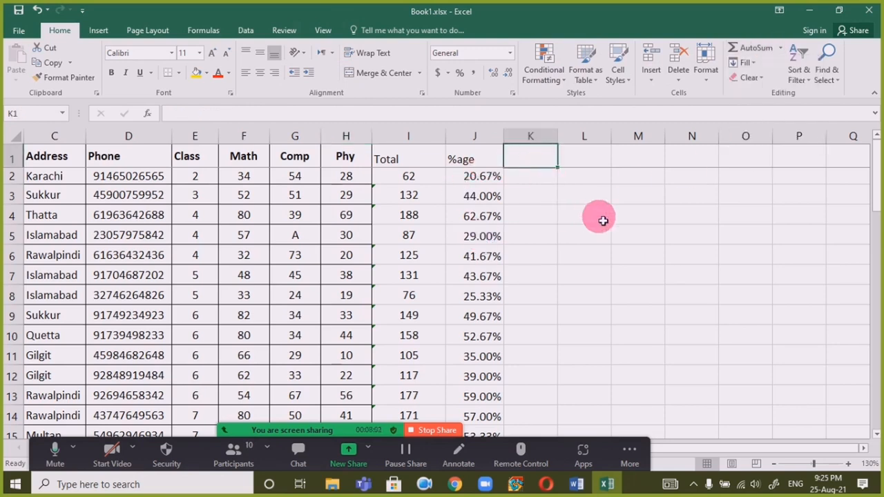
pyautogui.write('PASS/FAIL')
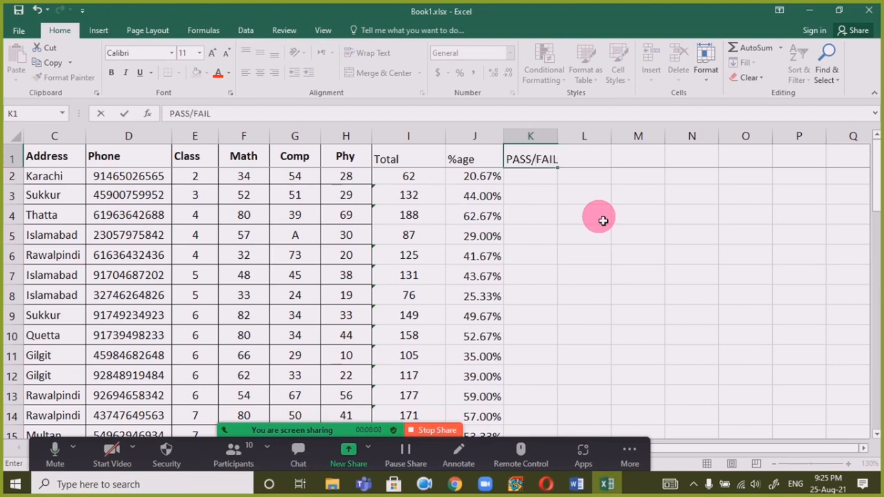
pyautogui.press('Return')
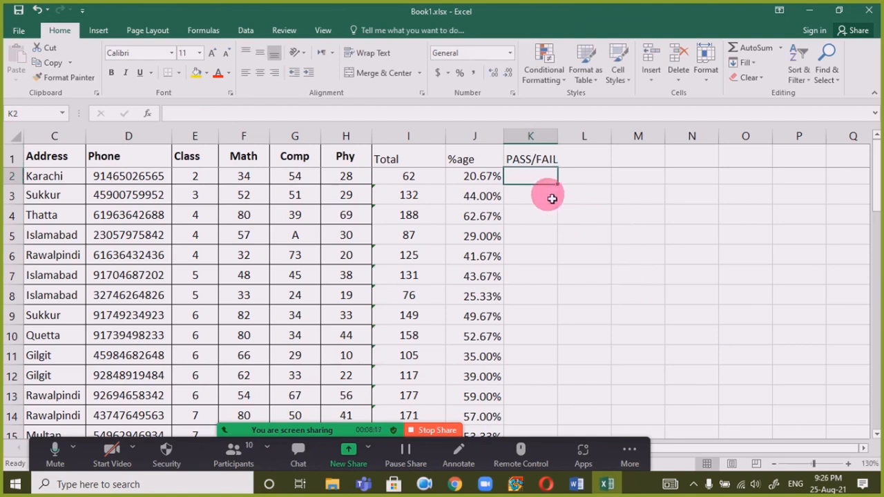
pyautogui.scroll(-7, 545, 224)
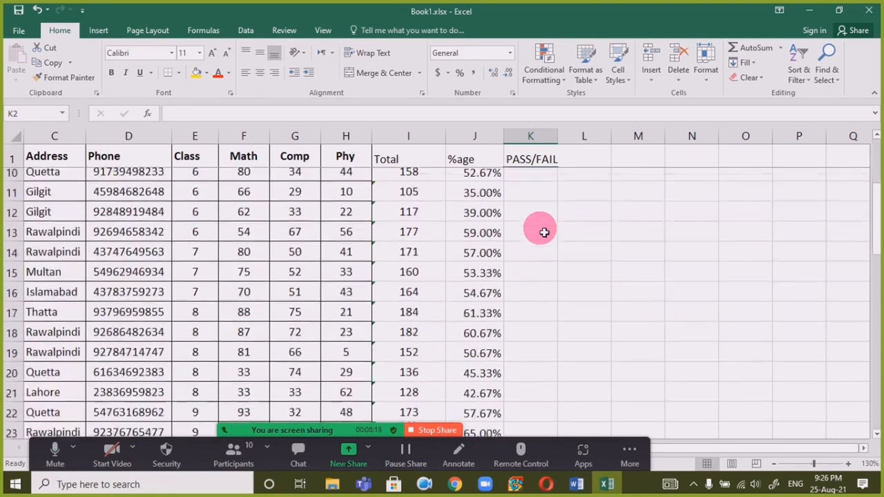
pyautogui.scroll(7, 543, 227)
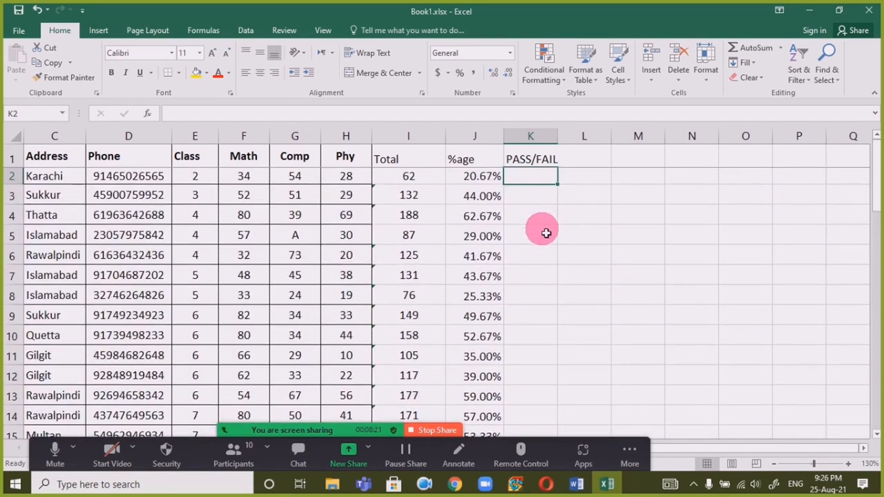
pyautogui.click(487, 177)
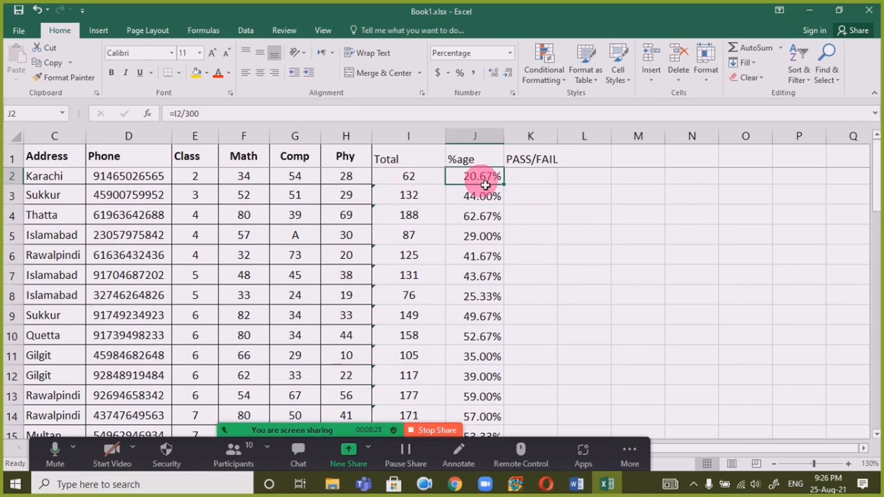
pyautogui.click(522, 176)
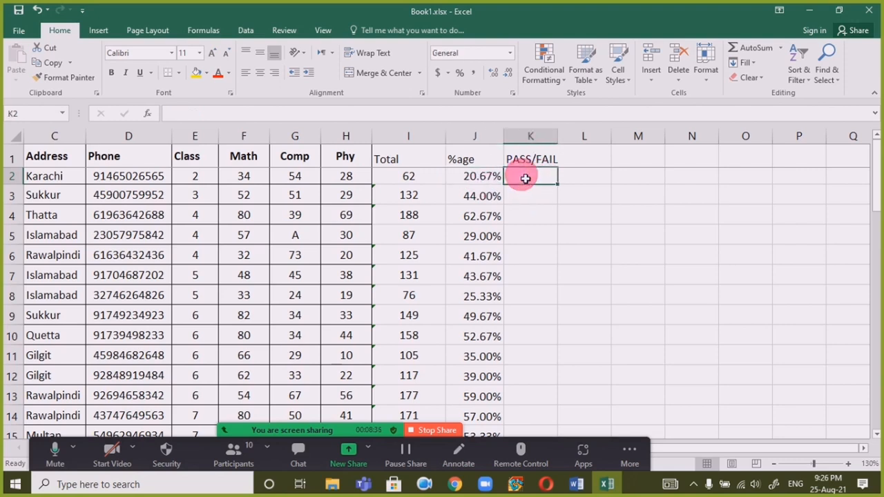
pyautogui.doubleClick(558, 136)
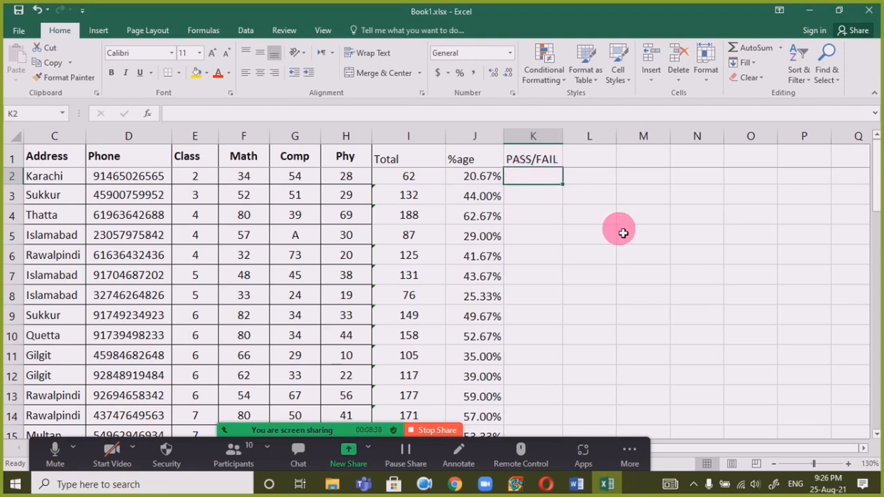
# - Start an IF formula in K2 with the logical test J2>=40%
pyautogui.write('=')
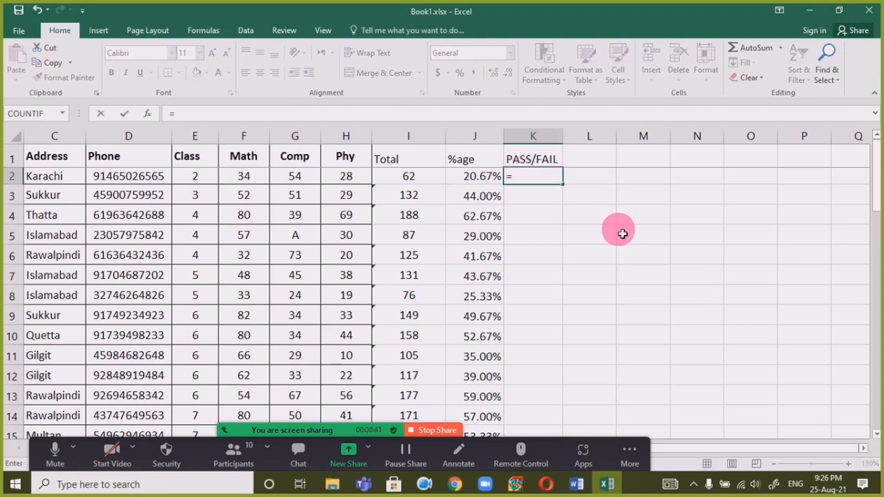
pyautogui.write('IF')
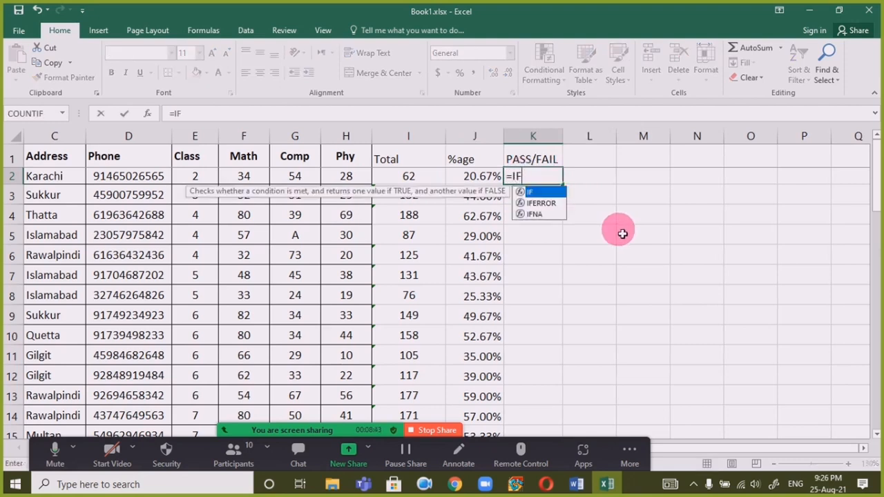
pyautogui.write('(')
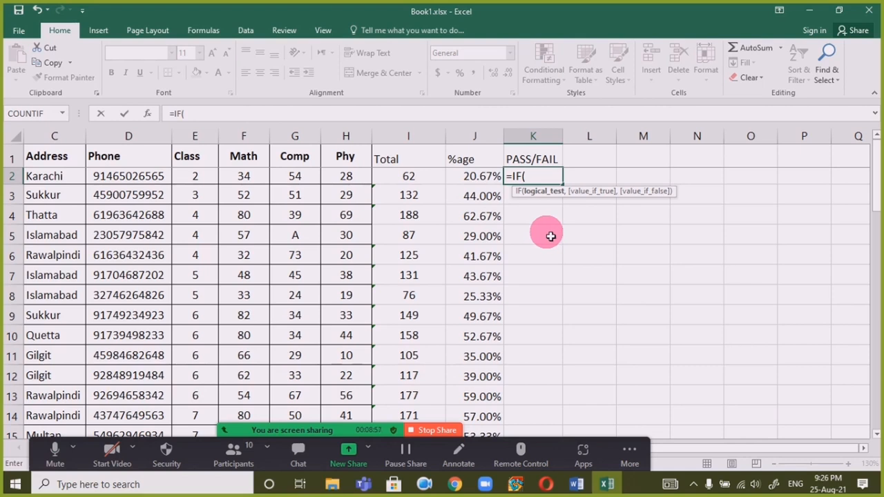
pyautogui.click(488, 178)
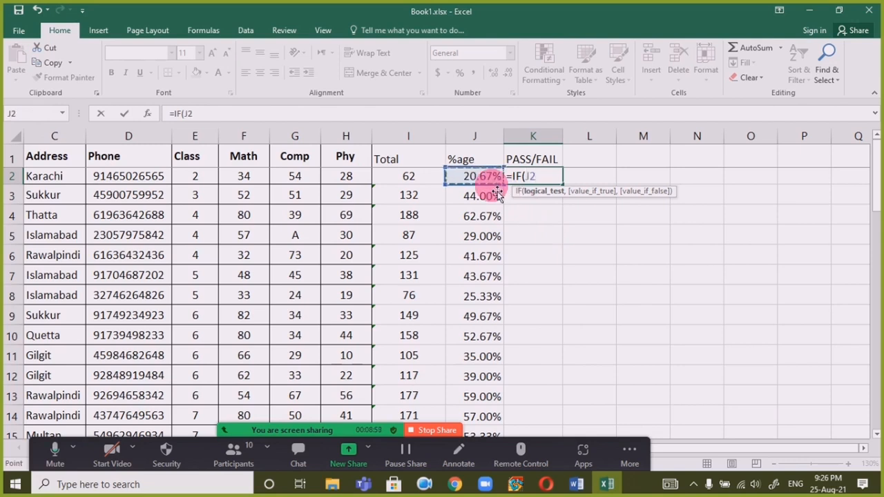
pyautogui.write('>=')
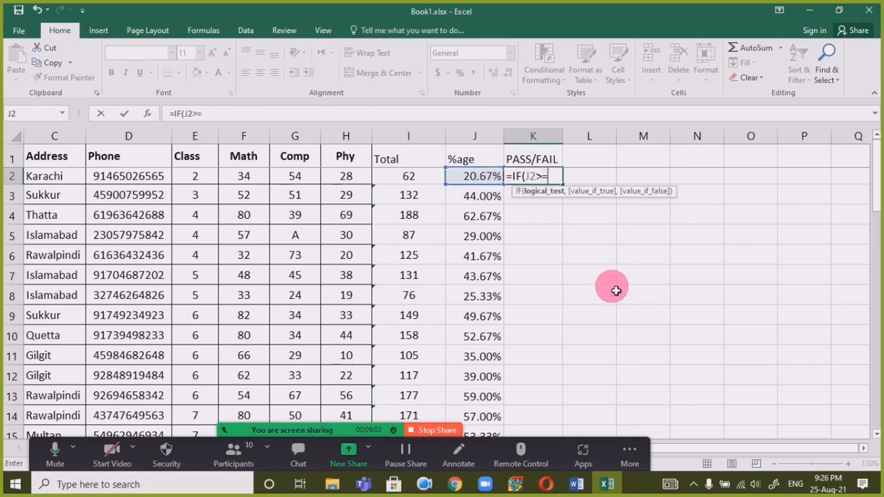
pyautogui.write('J2')
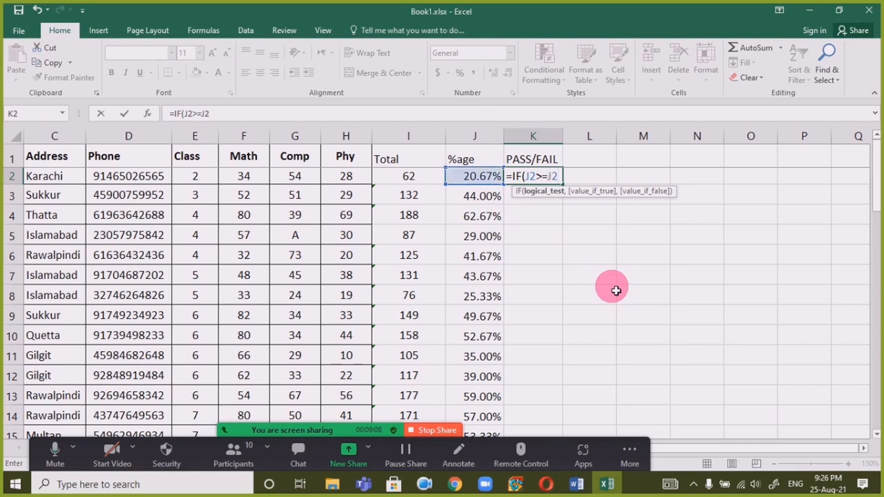
pyautogui.press('BackSpace')
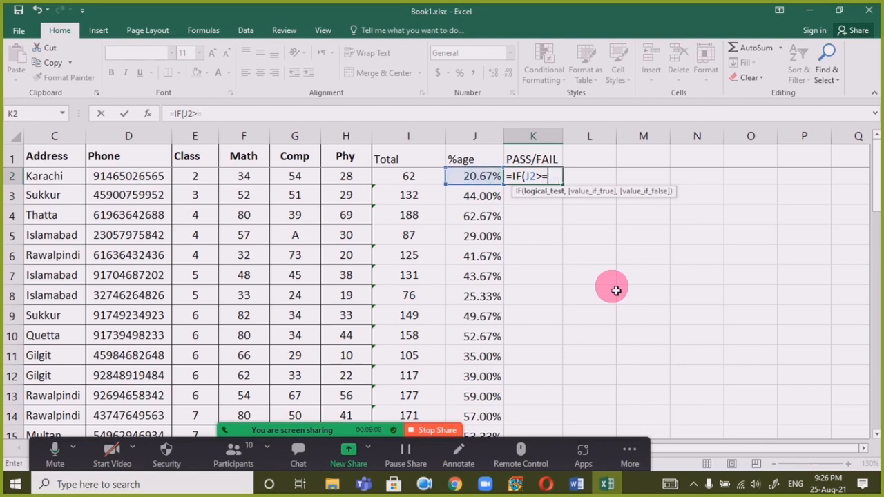
pyautogui.write('2')
pyautogui.press('BackSpace')
pyautogui.press('BackSpace')
pyautogui.write('40%,')
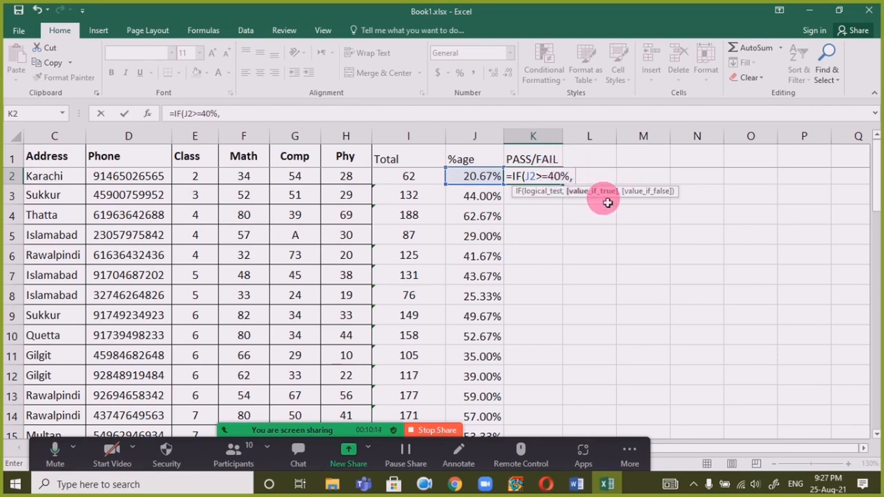
# - Complete the IF formula in K2 with "PASS" as the true value and "FAIL" as the false value
pyautogui.write('"O')
pyautogui.press('BackSpace')
pyautogui.write('PASS",')
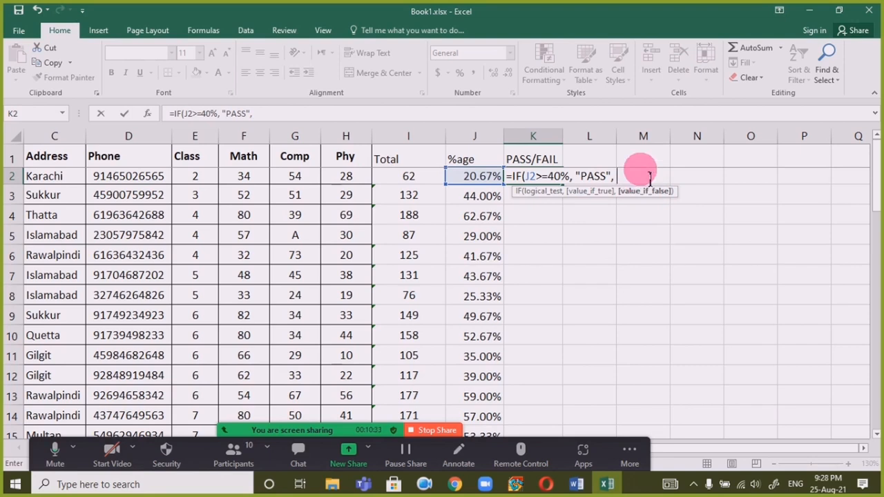
pyautogui.write('"FAIL")')
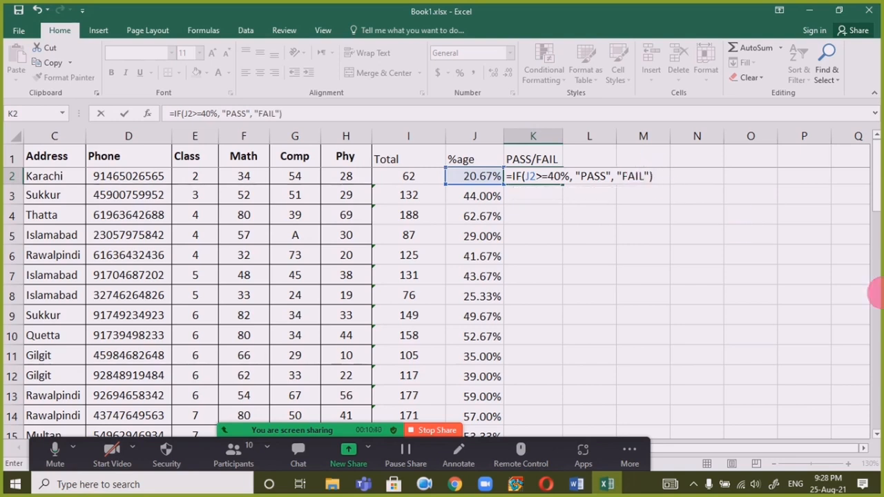
pyautogui.press('Return')
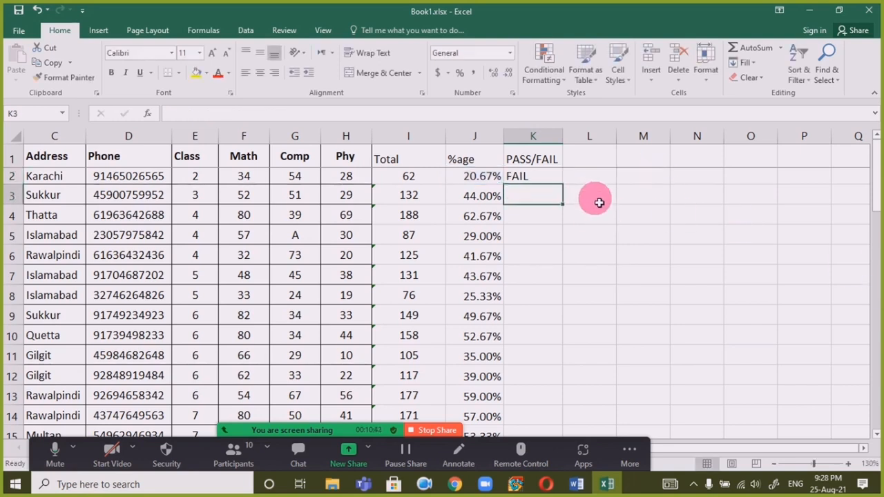
# - Fill the PASS/FAIL formula from K2 down column K through row 56
pyautogui.click(549, 178)
pyautogui.moveTo(568, 187); pyautogui.dragTo(569, 207)
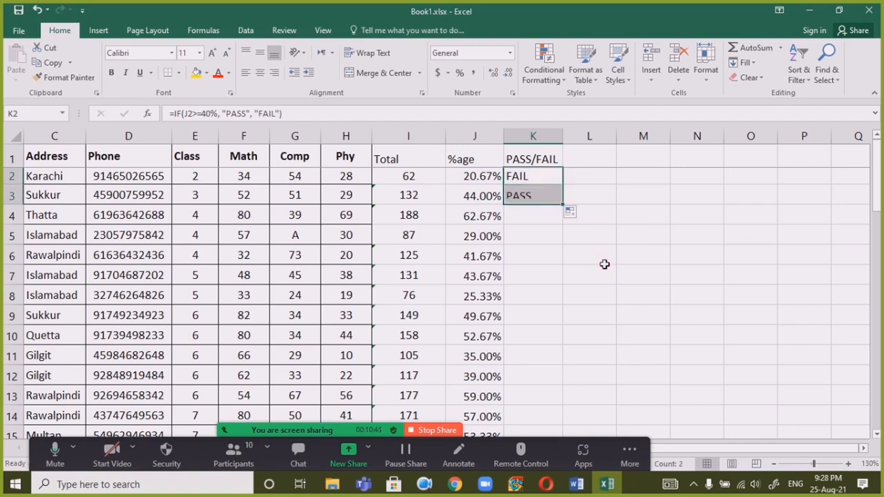
pyautogui.doubleClick(567, 207)
# - Clear the surplus PASS/FAIL results below the last student, in cells K51 to K56
pyautogui.scroll(-18, 610, 254)
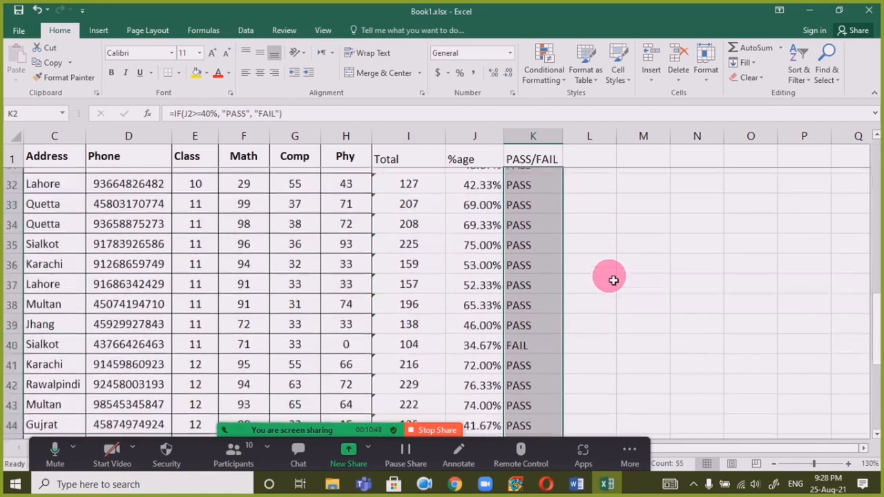
pyautogui.scroll(3, 613, 280)
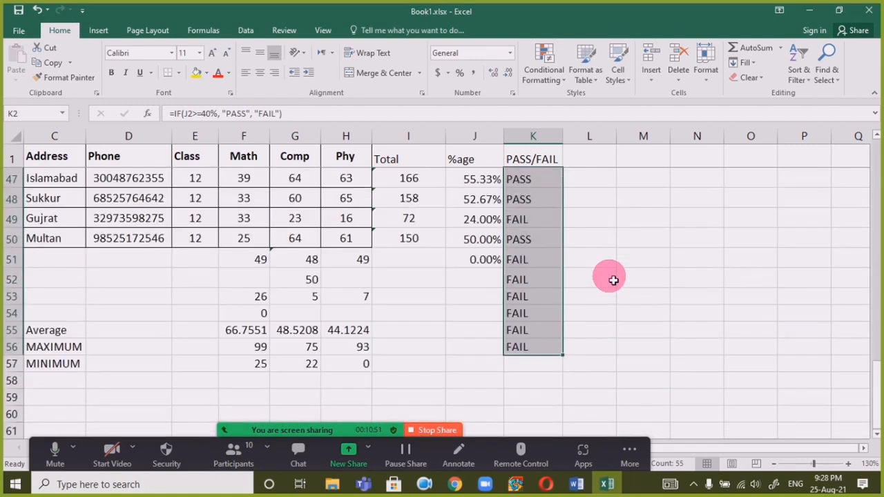
pyautogui.click(530, 280)
pyautogui.moveTo(535, 293); pyautogui.dragTo(533, 350)
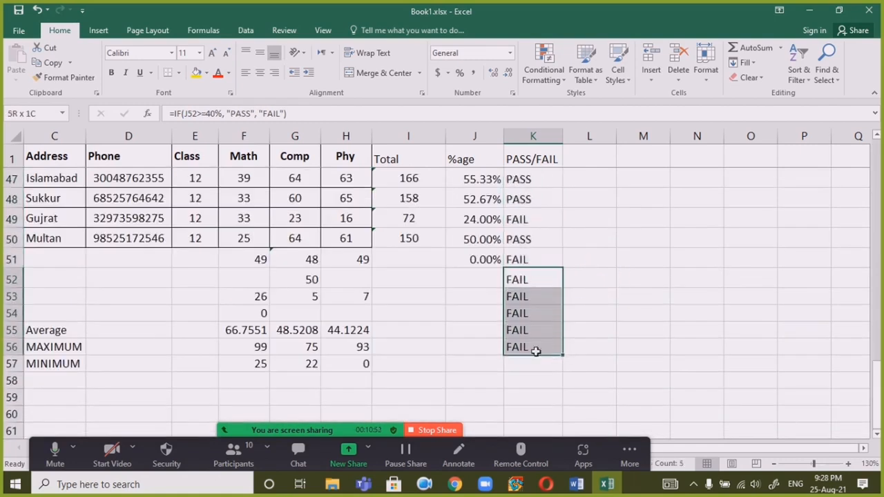
pyautogui.press('Delete')
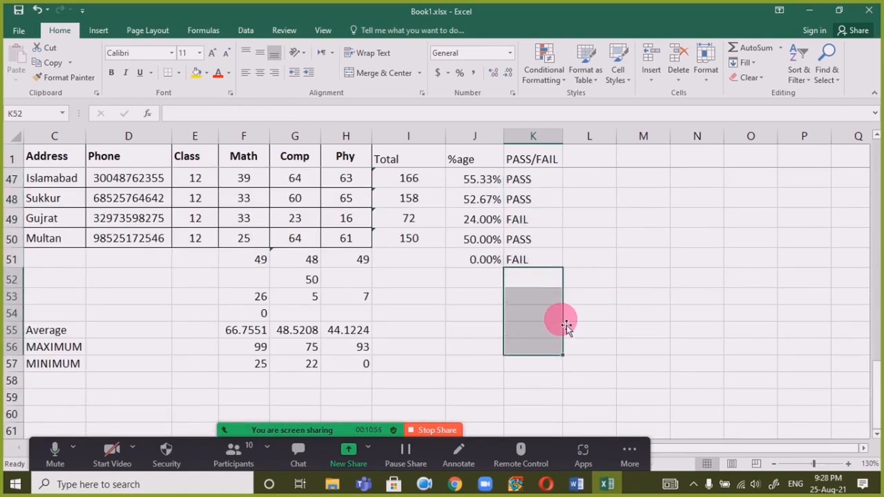
pyautogui.click(545, 263)
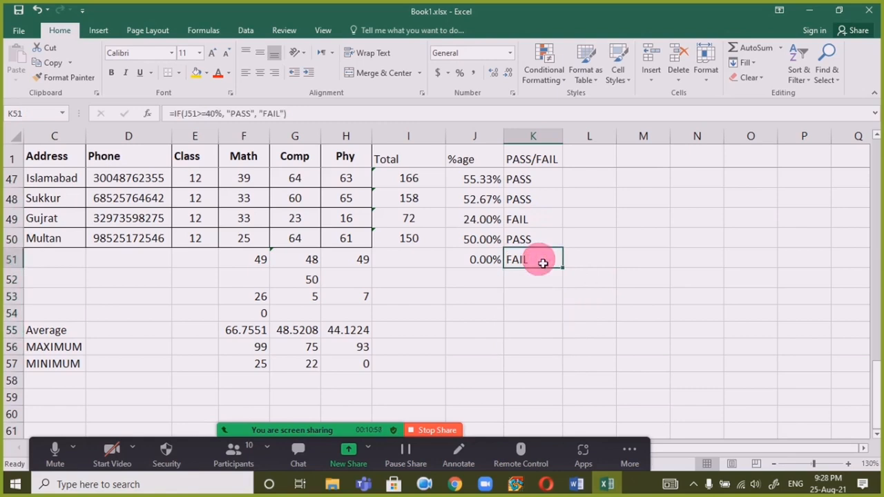
pyautogui.press('Delete')
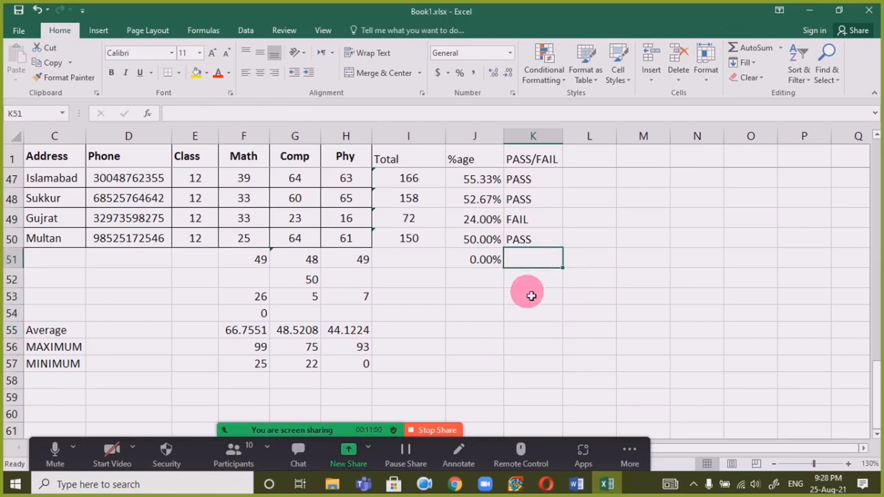
# - Add the heading Grade in L1, beside the PASS/FAIL heading
pyautogui.click(488, 262)
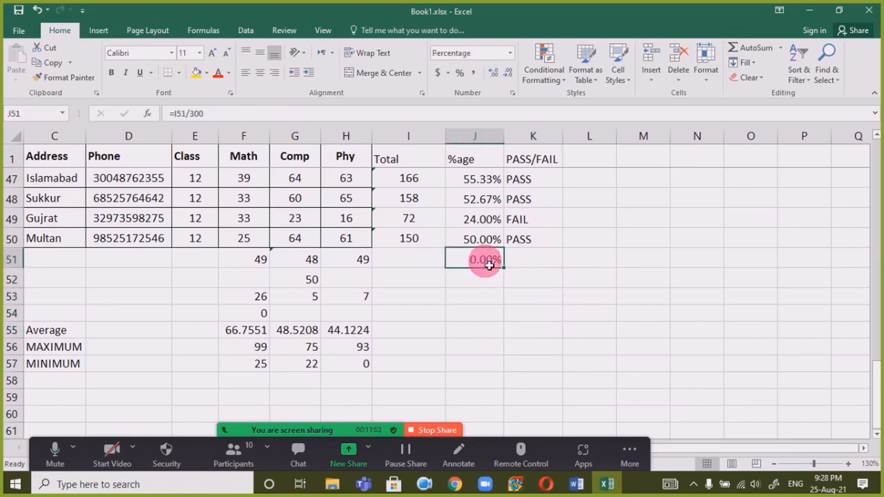
pyautogui.scroll(15, 487, 263)
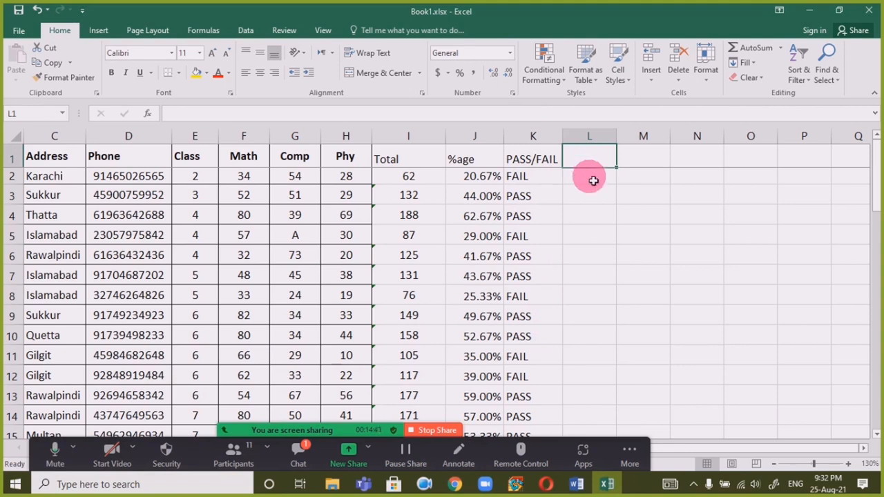
pyautogui.write('Grade')
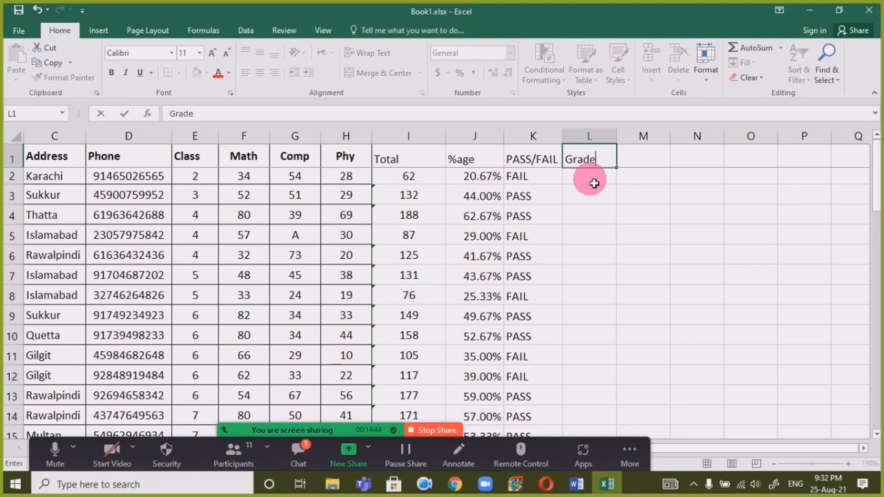
pyautogui.press('Return')
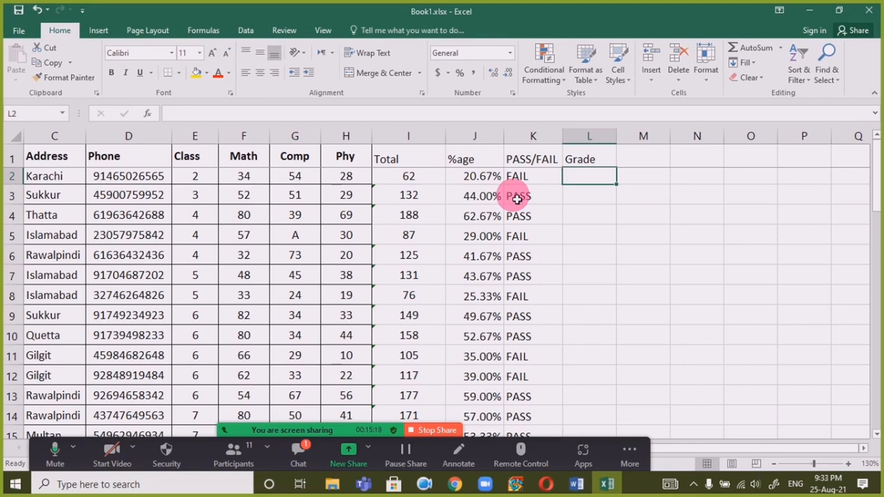
# - Start an IF formula in L2 that tests J2>=90% and returns "A" when true
pyautogui.write('=I')
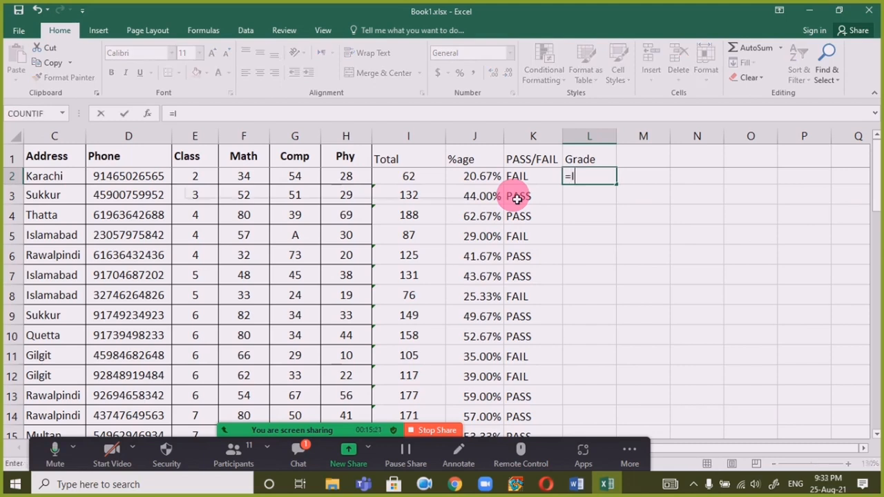
pyautogui.write('F(')
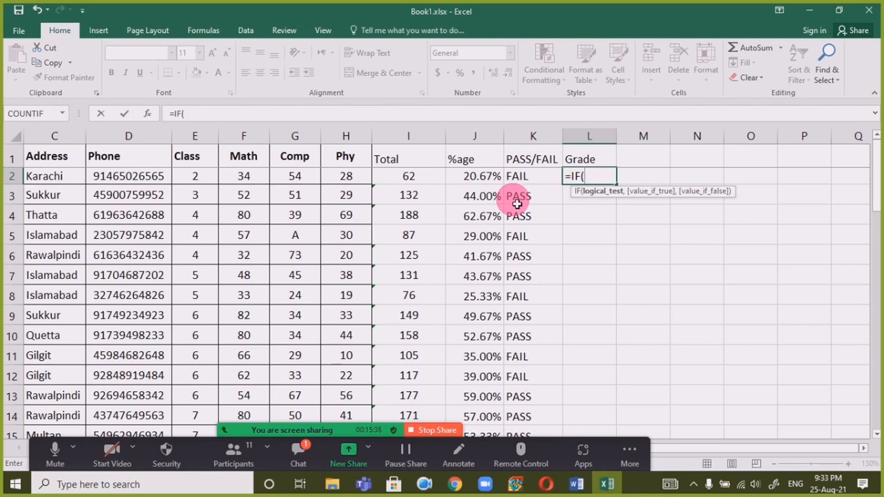
pyautogui.press('Left')
pyautogui.press('Left')
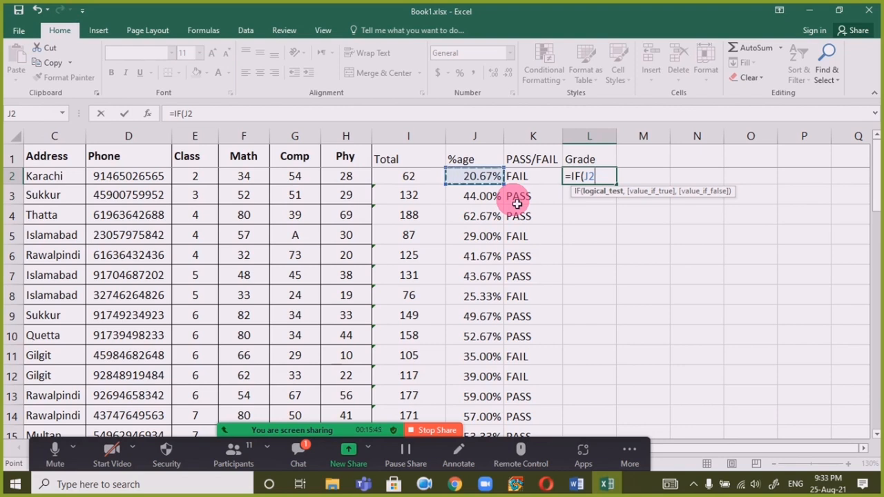
pyautogui.write('>=90%')
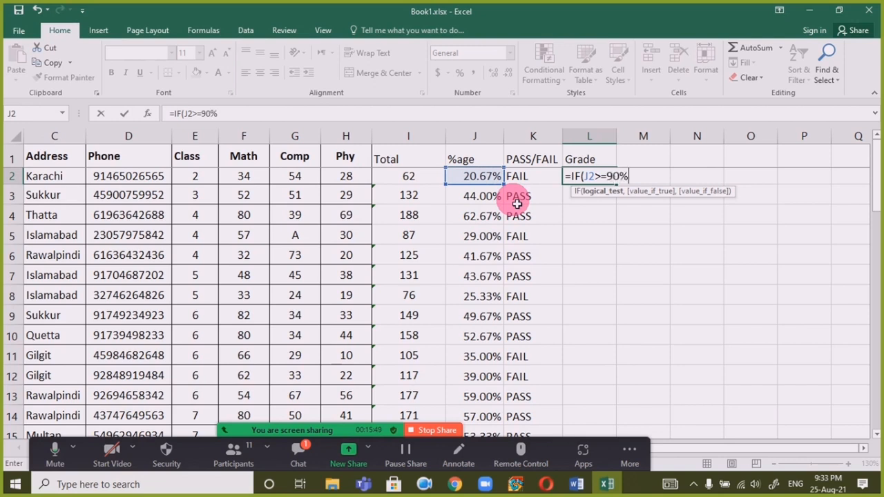
pyautogui.write(',')
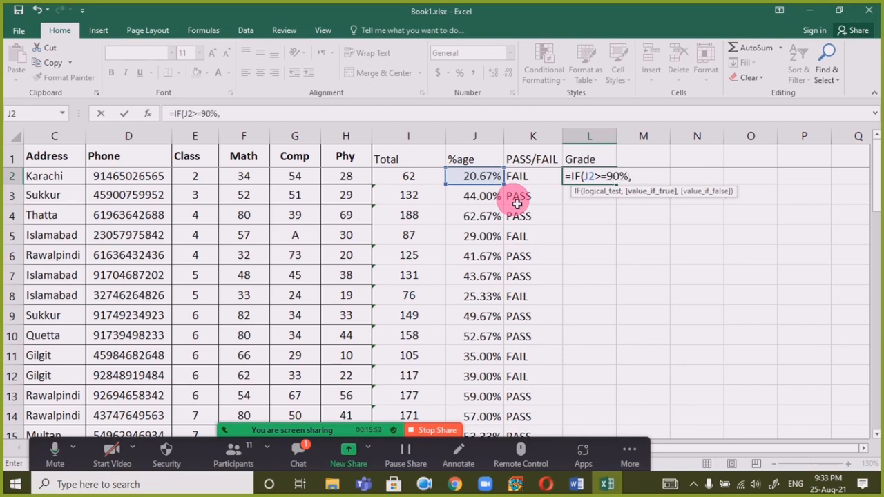
pyautogui.write(' "A')
pyautogui.write(',')
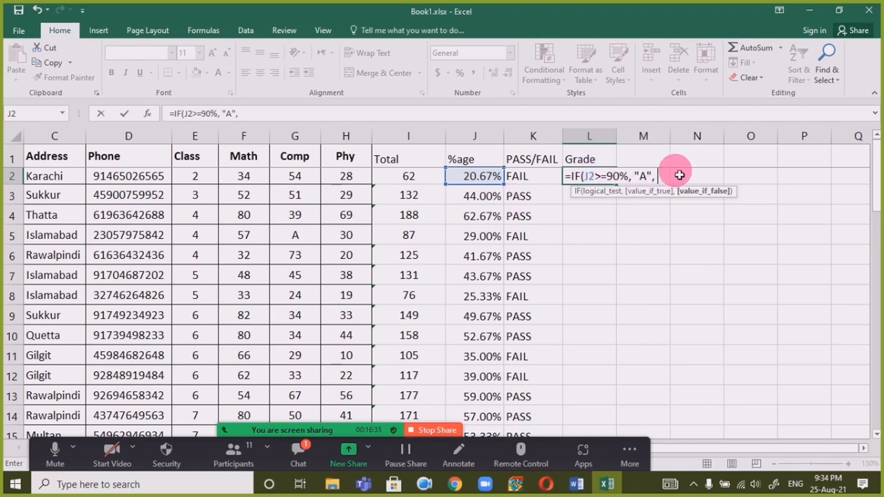
# - Nest a second IF in the L2 formula that tests J2>=75% and returns "B" when true
pyautogui.write('IF(')
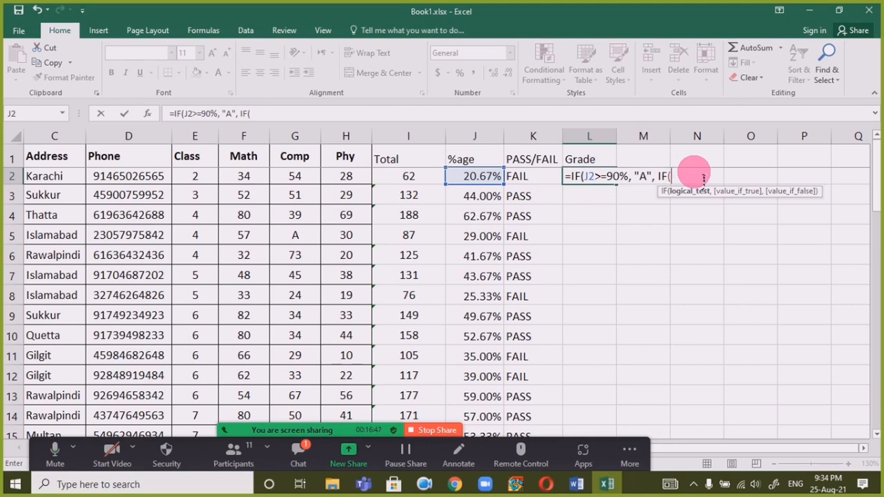
pyautogui.write('J2')
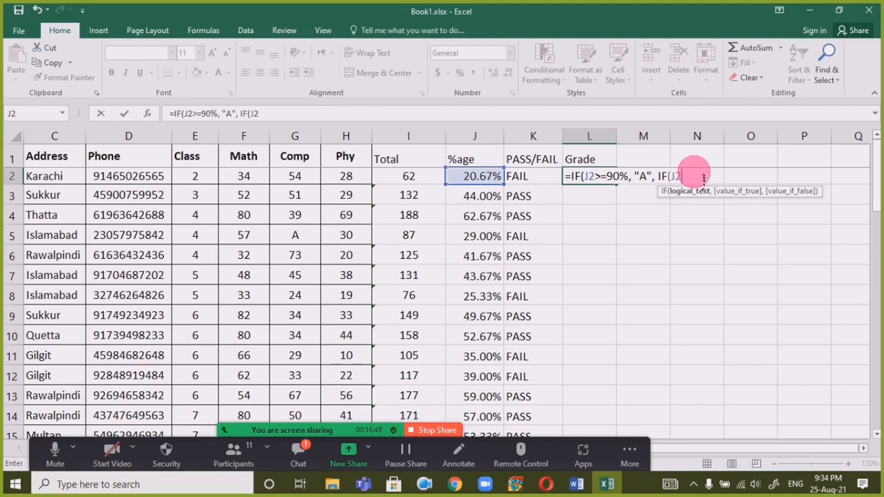
pyautogui.write('>=75%')
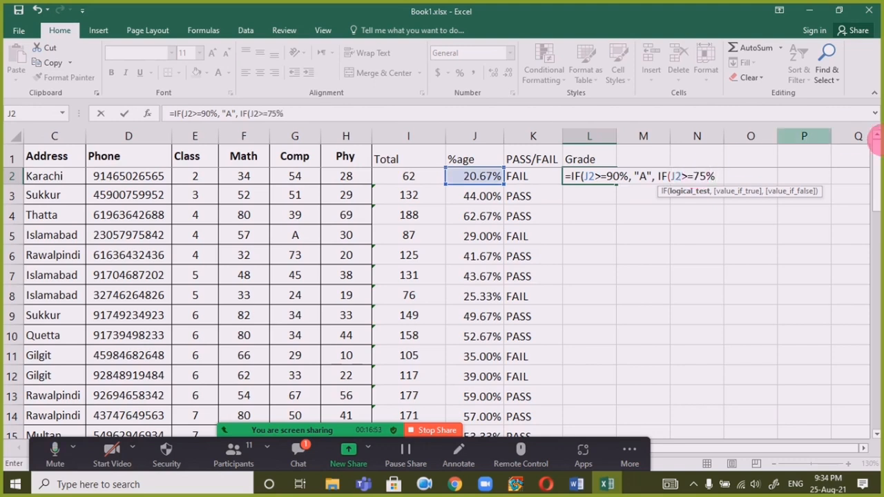
pyautogui.write(', ')
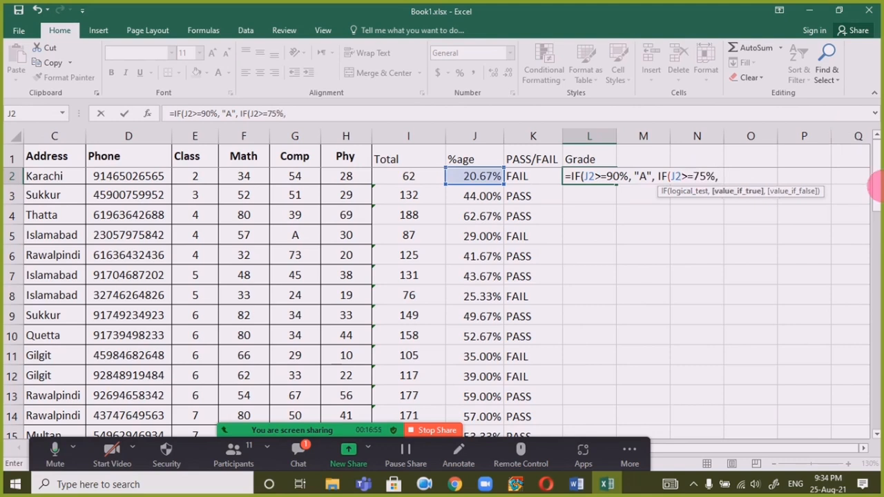
pyautogui.write('"A')
pyautogui.press('BackSpace')
pyautogui.write('B",')
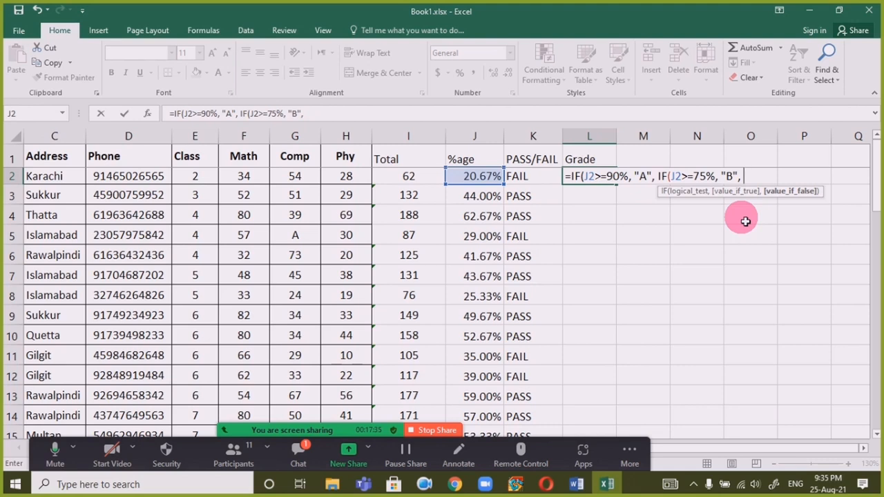
# - Nest a third IF in the L2 formula that tests J2>=60% and returns "C" when true
pyautogui.click(682, 178)
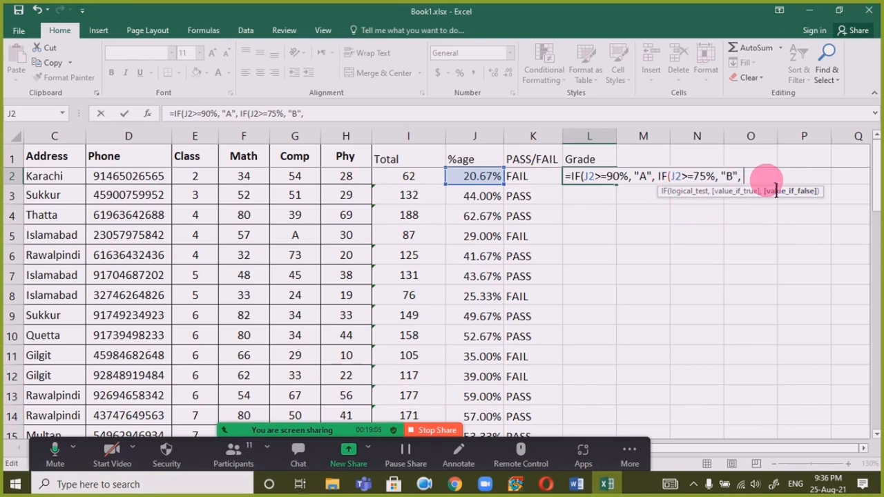
pyautogui.write('IF')
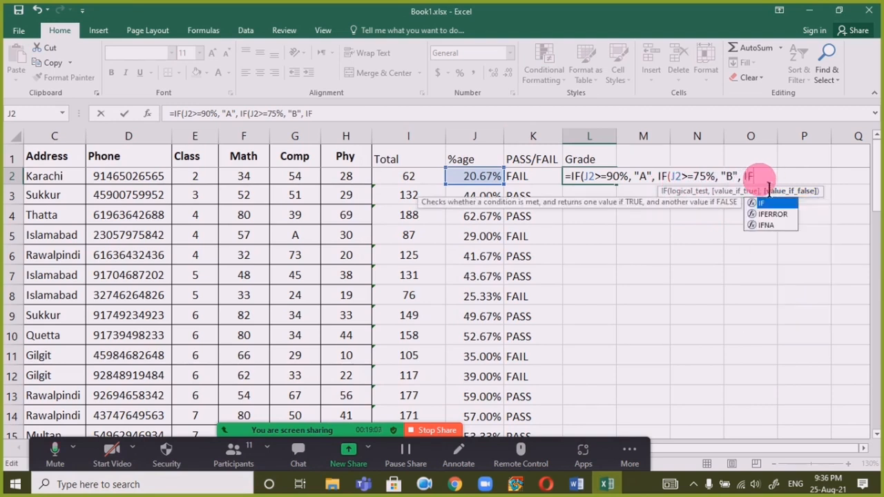
pyautogui.write('(')
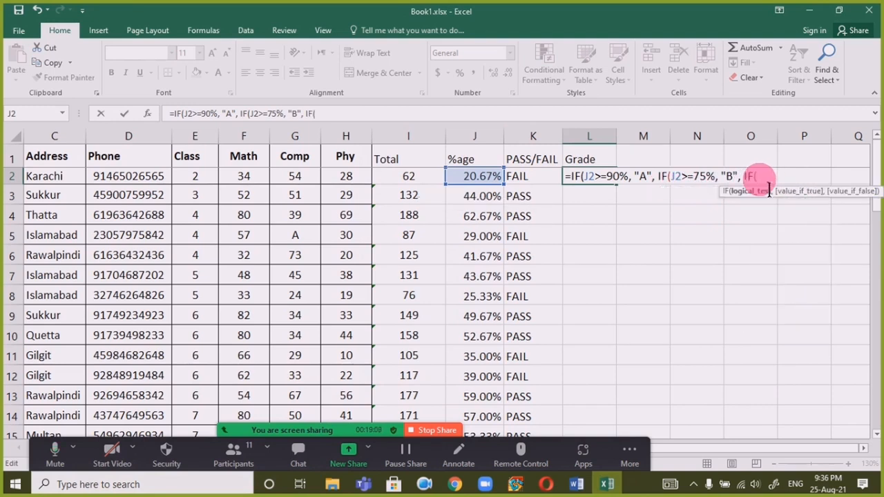
pyautogui.write('J2>=')
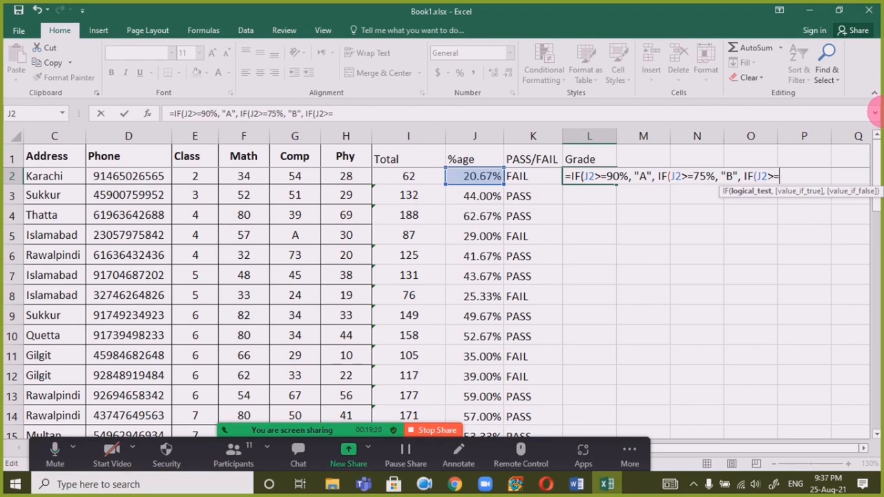
pyautogui.write('60%, "')
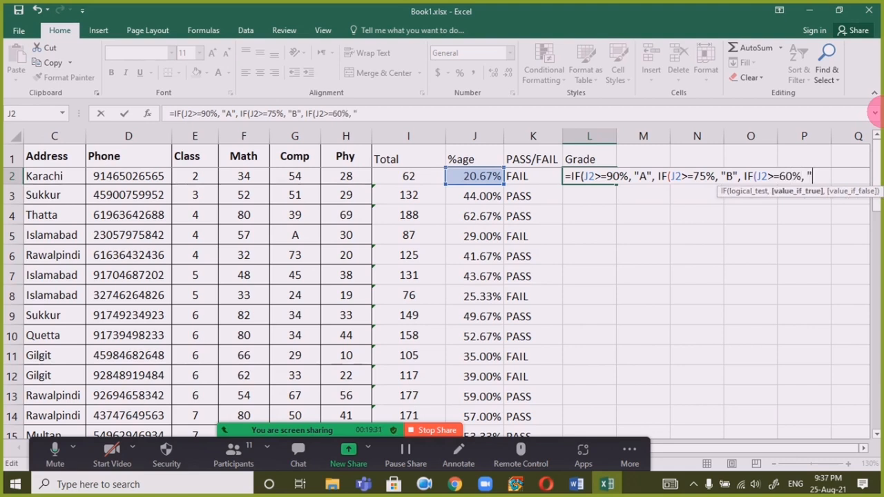
pyautogui.write('C",')
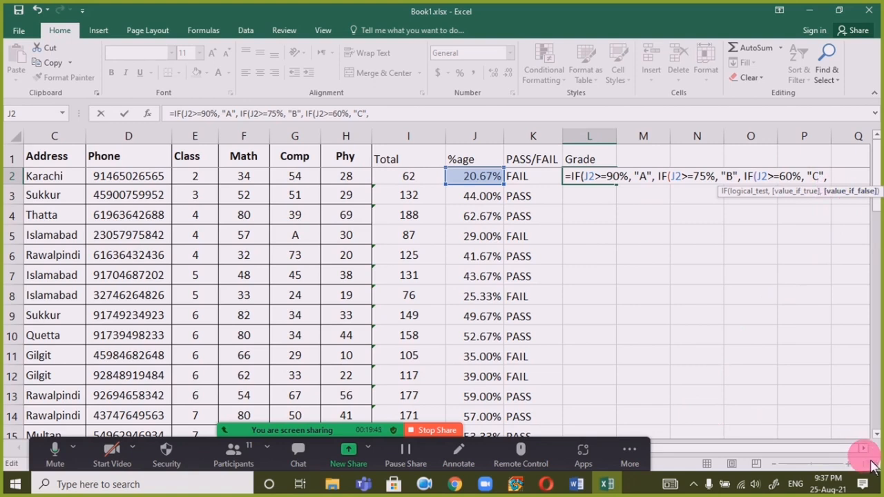
# - Nest a fourth IF in the L2 formula that tests J2>=45% and returns "D" when true
pyautogui.hscroll(3, 873, 456)
pyautogui.hscroll(3, 874, 456)
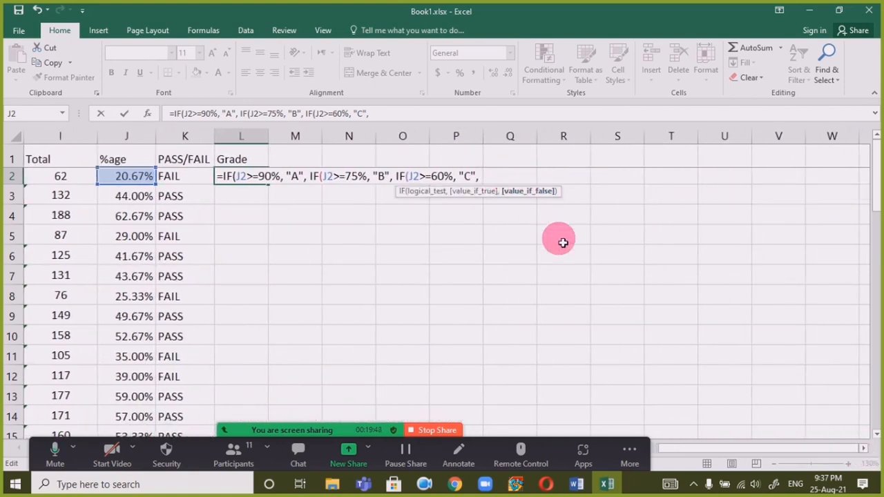
pyautogui.write('IF')
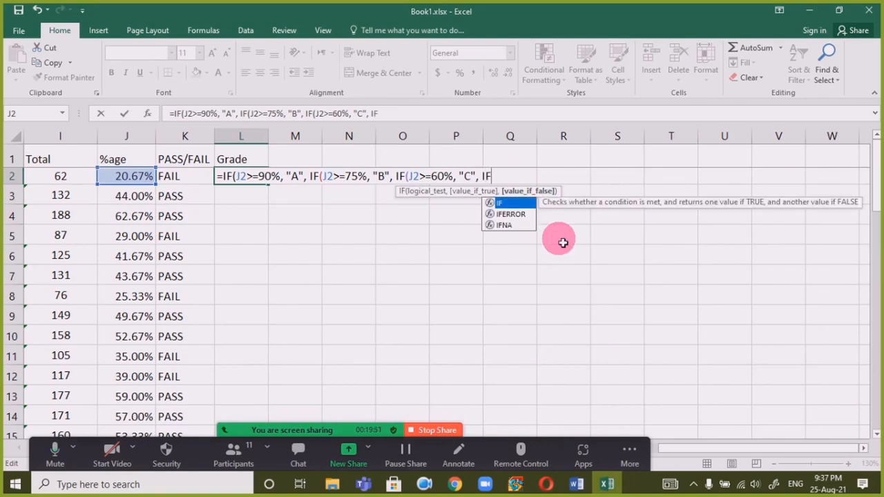
pyautogui.write('(')
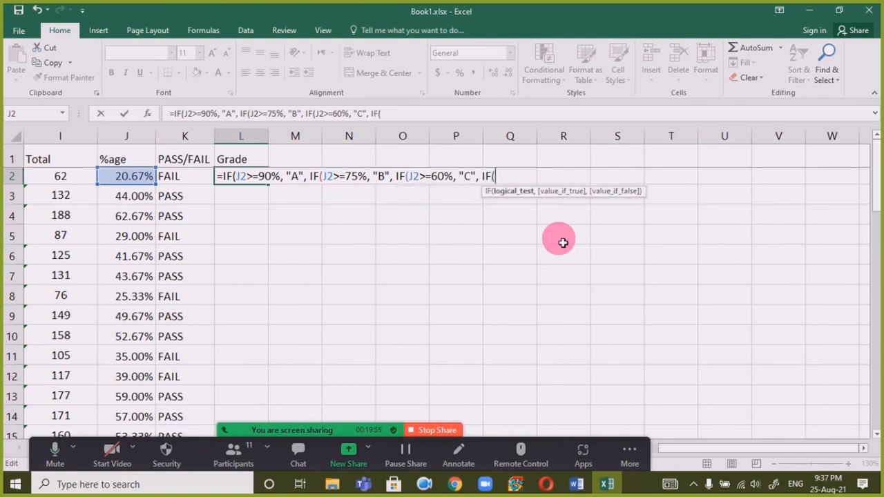
pyautogui.write('J2>=')
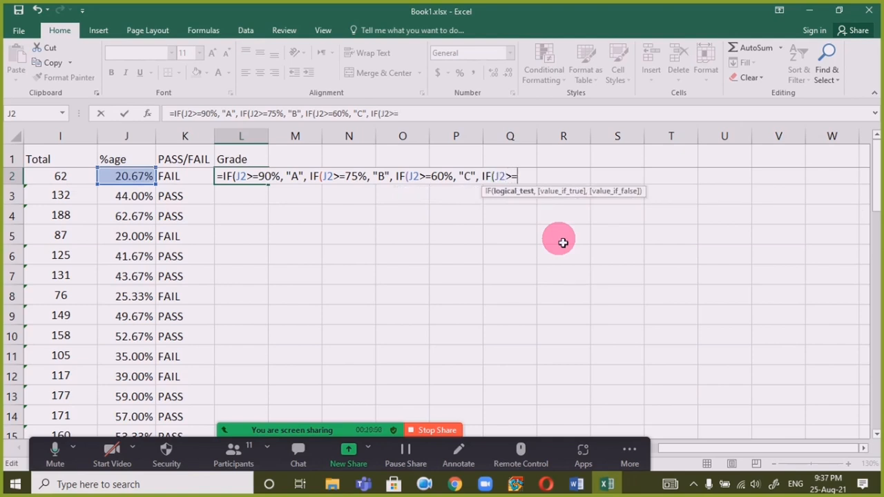
pyautogui.write('45, ')
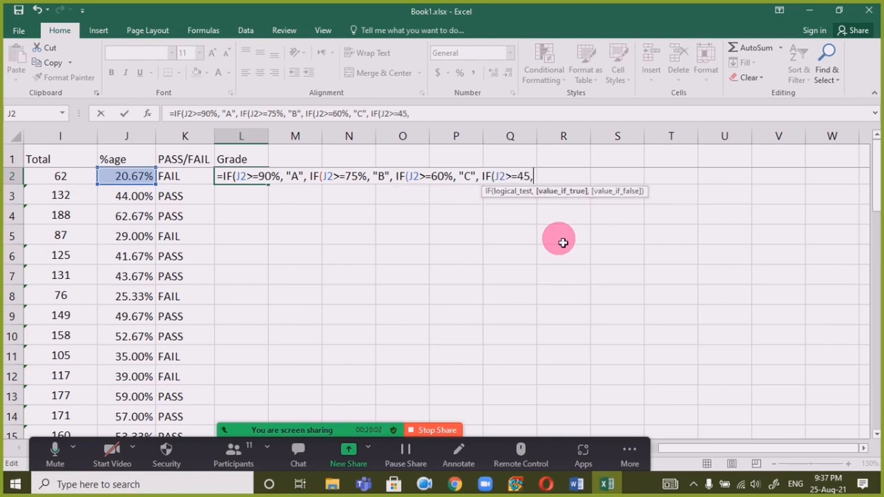
pyautogui.write('"D",')
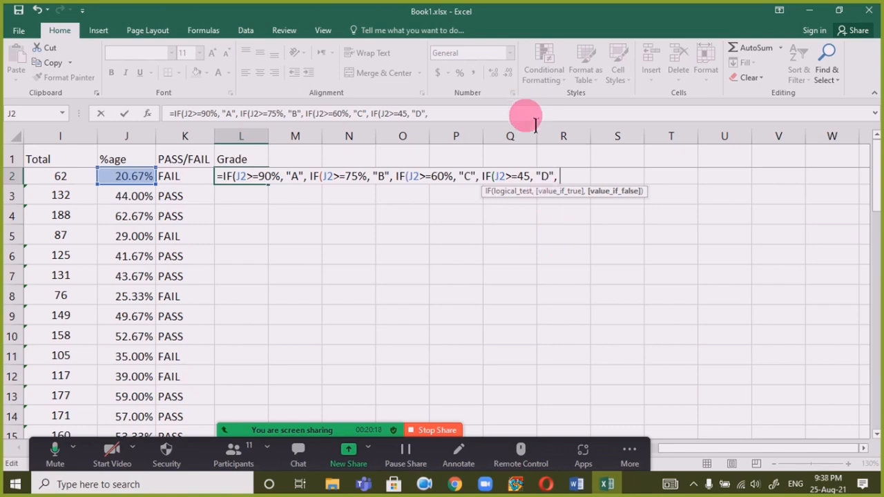
pyautogui.click(530, 176)
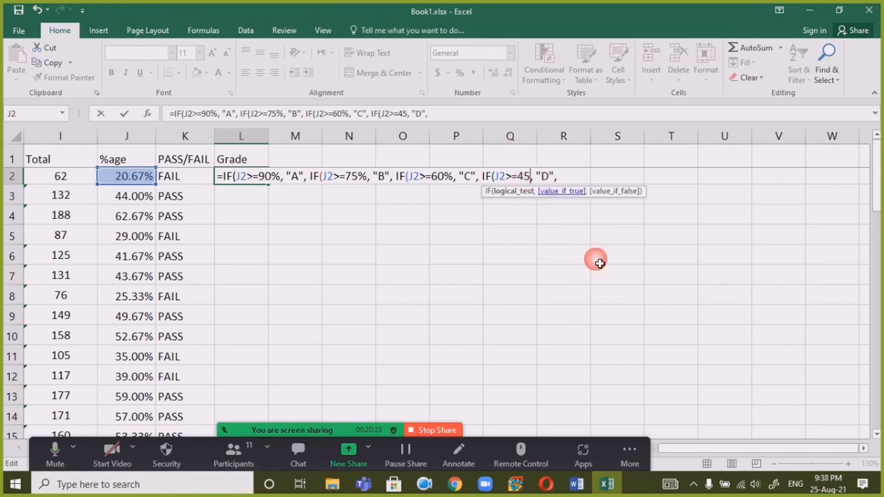
pyautogui.write('%')
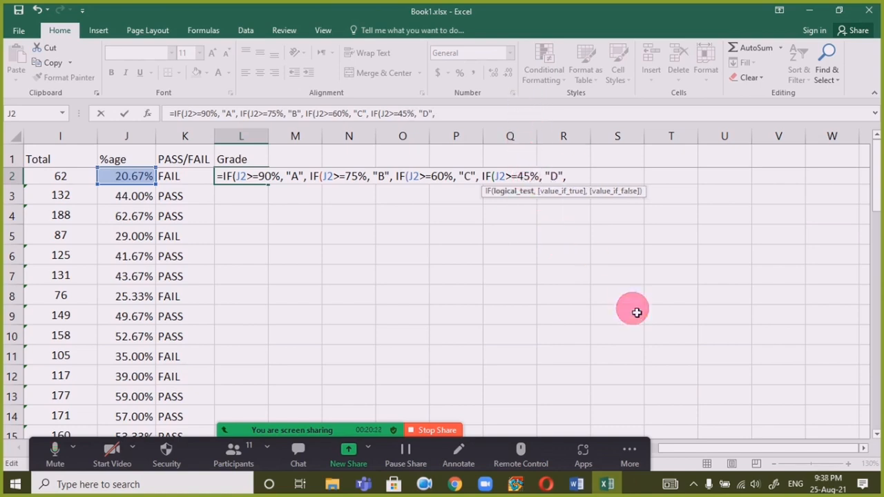
# - Finish the L2 formula with "F" as the final false value, close all four IFs and enter it
pyautogui.click(572, 178)
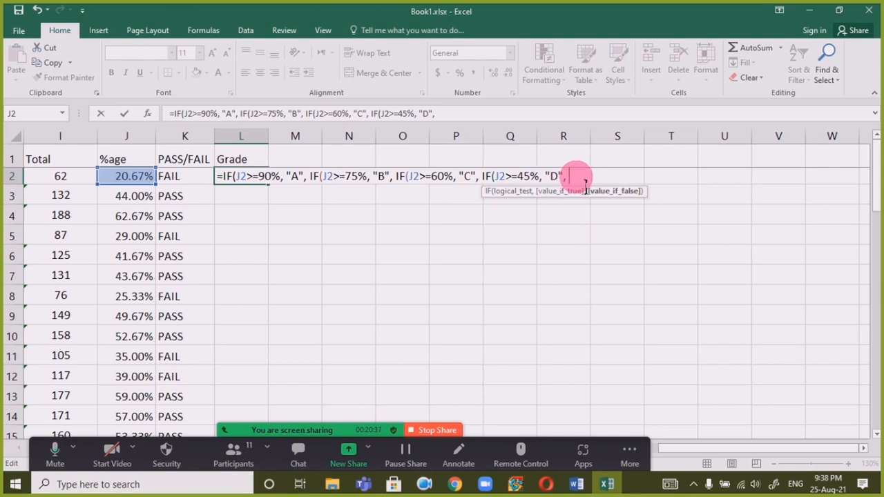
pyautogui.write('"')
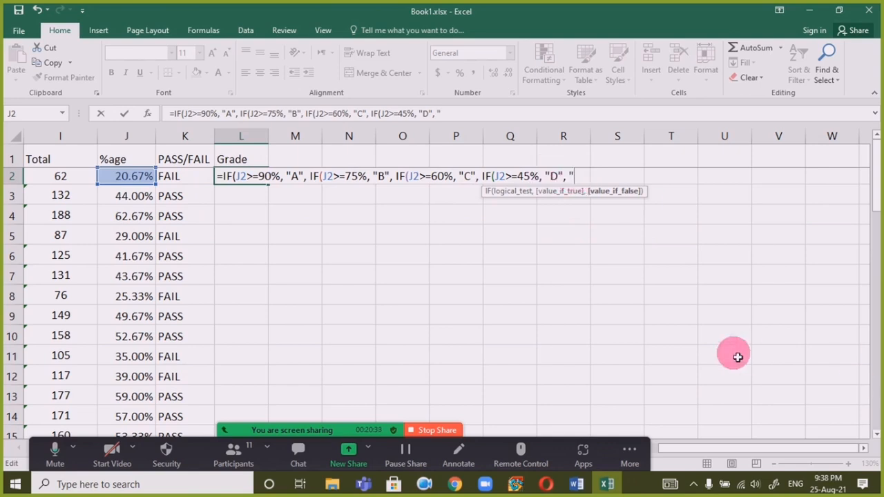
pyautogui.write('F"')
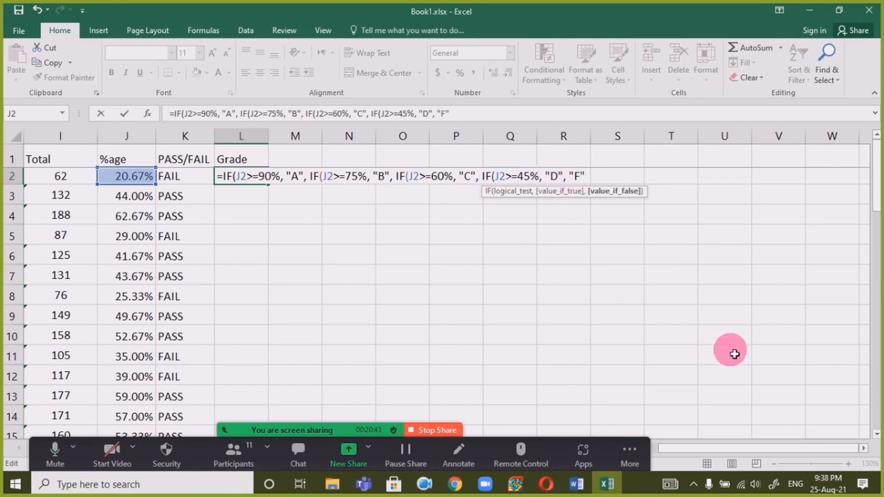
pyautogui.write('))')
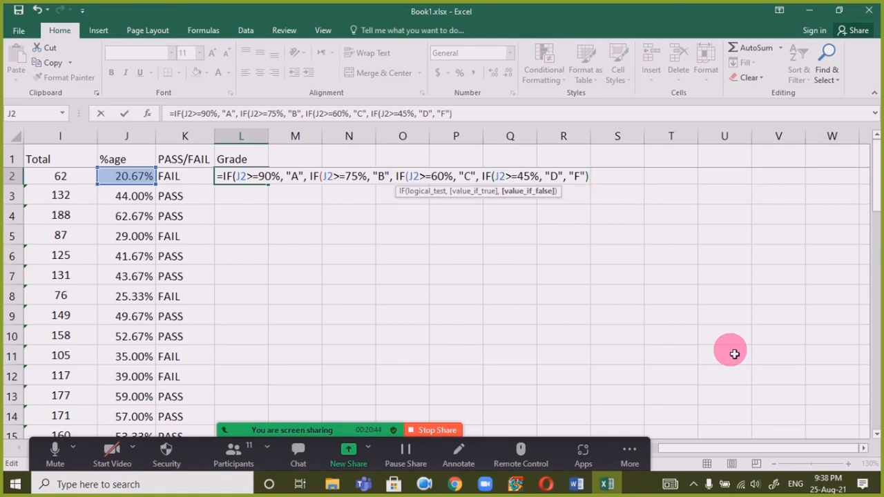
pyautogui.write('))')
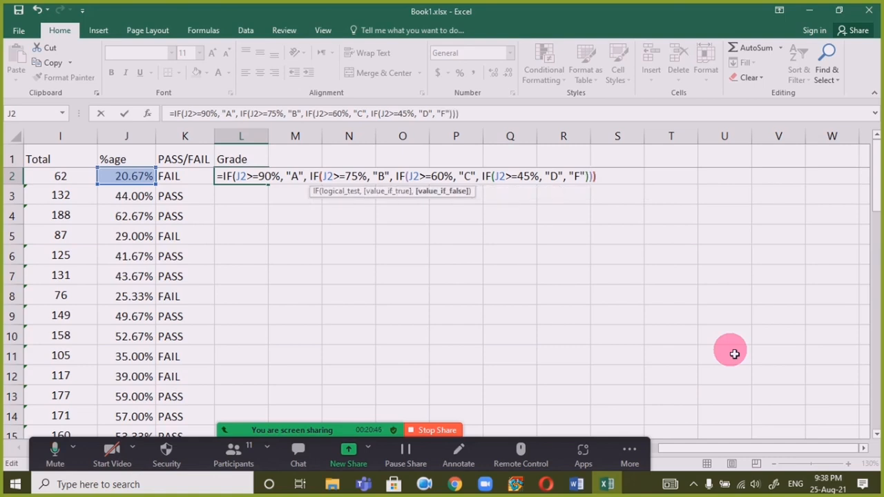
pyautogui.write(')')
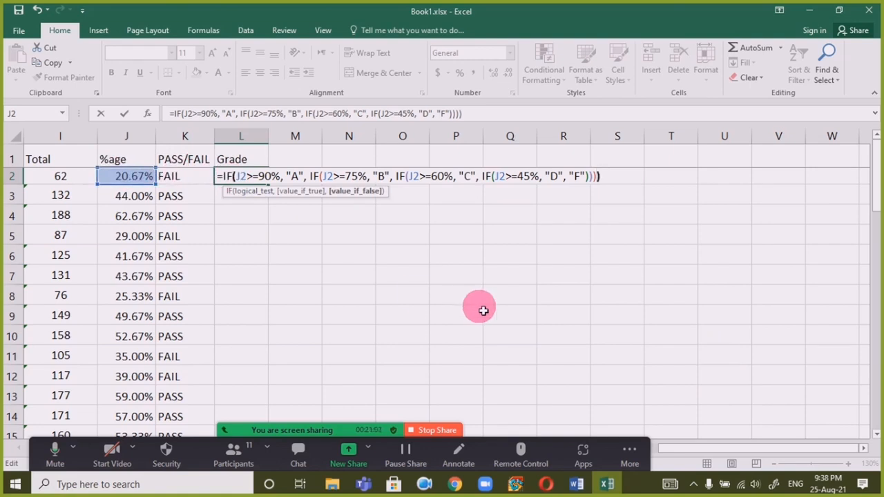
pyautogui.press('End')
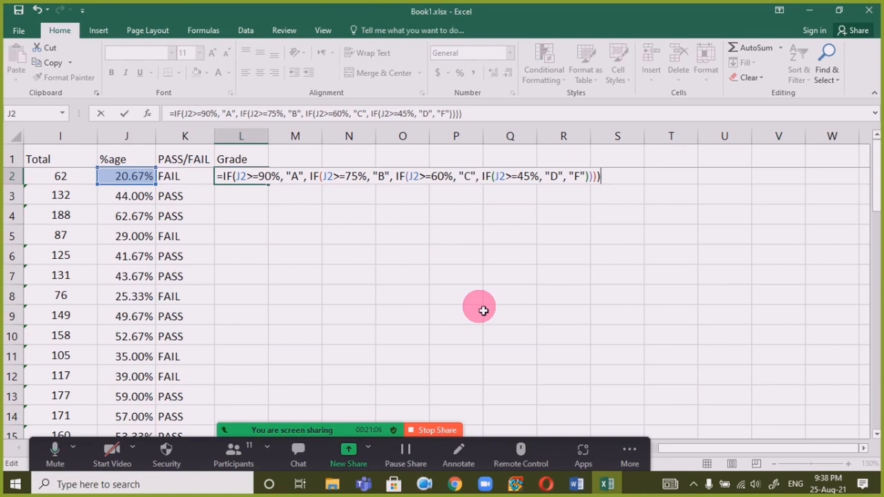
pyautogui.hotkey('ctrl', 'Return')
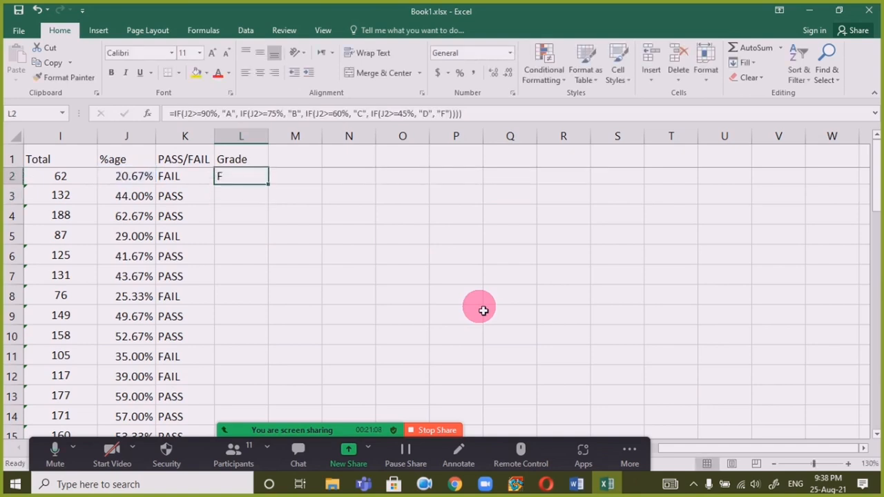
# - Fill the nested IF formula from L2 down the Grade column
pyautogui.hscroll(-5, 424, 296)
pyautogui.hscroll(1, 592, 312)
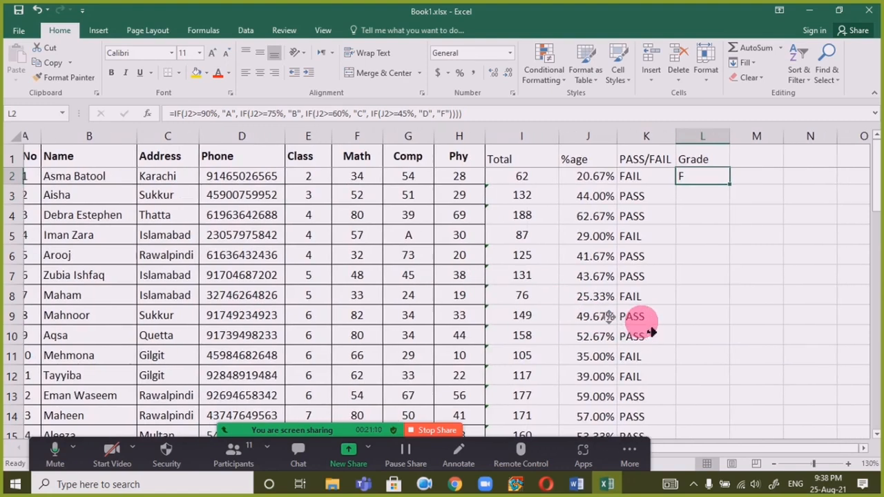
pyautogui.hscroll(2, 622, 325)
pyautogui.click(480, 181)
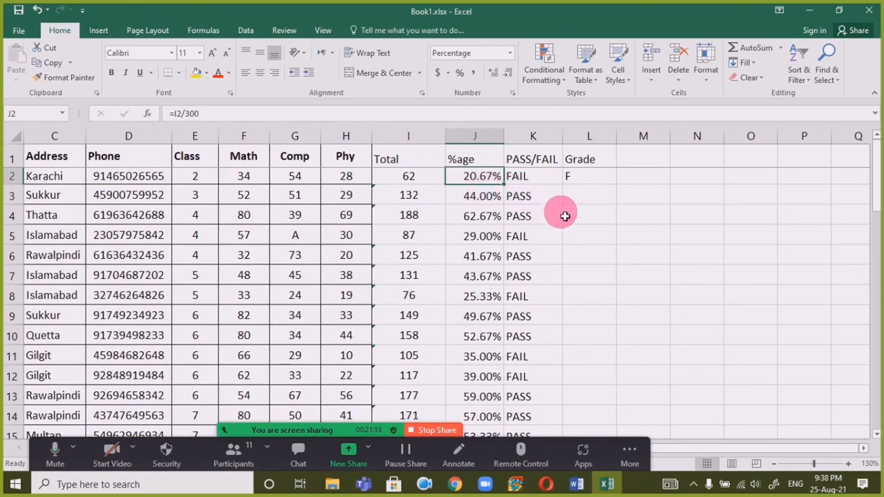
pyautogui.click(600, 179)
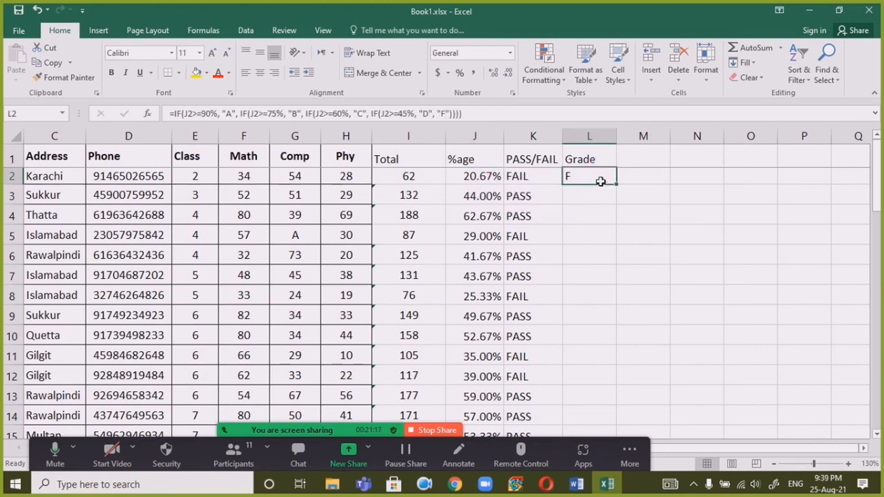
pyautogui.click(602, 183)
pyautogui.doubleClick(617, 184)
pyautogui.scroll(-7, 618, 270)
pyautogui.scroll(-8, 621, 273)
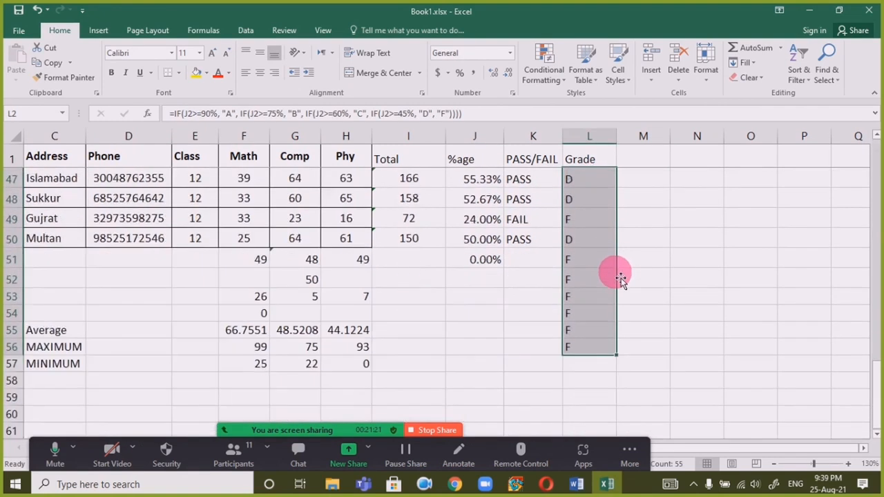
# - Clear the surplus grades in L52:L56 and the contents of J51:L51 below the student rows
pyautogui.moveTo(600, 281); pyautogui.dragTo(607, 349)
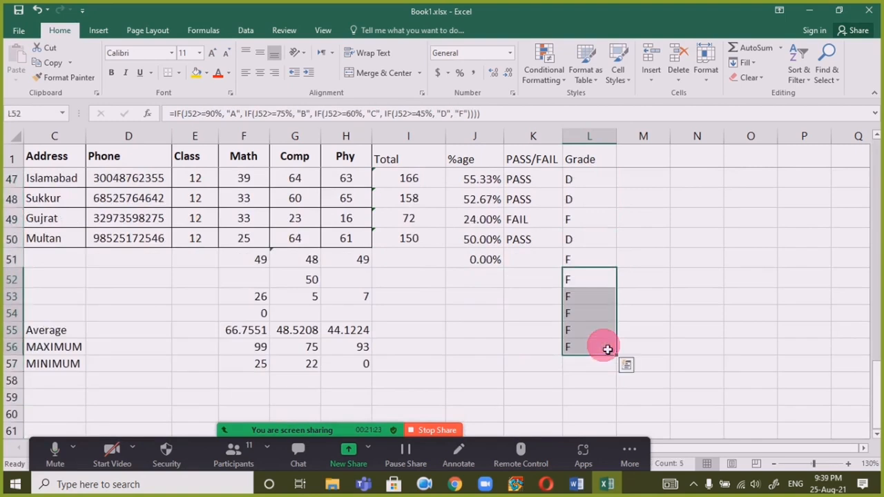
pyautogui.press('Delete')
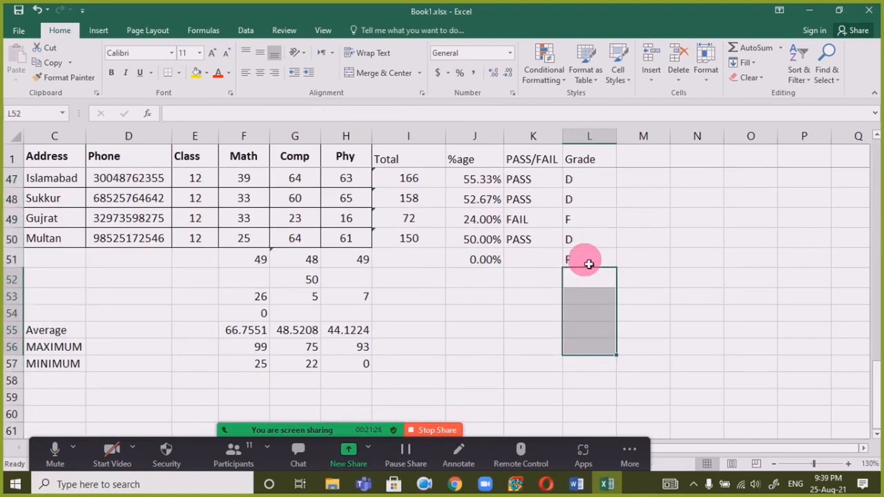
pyautogui.moveTo(588, 260); pyautogui.dragTo(463, 256)
pyautogui.press('Delete')
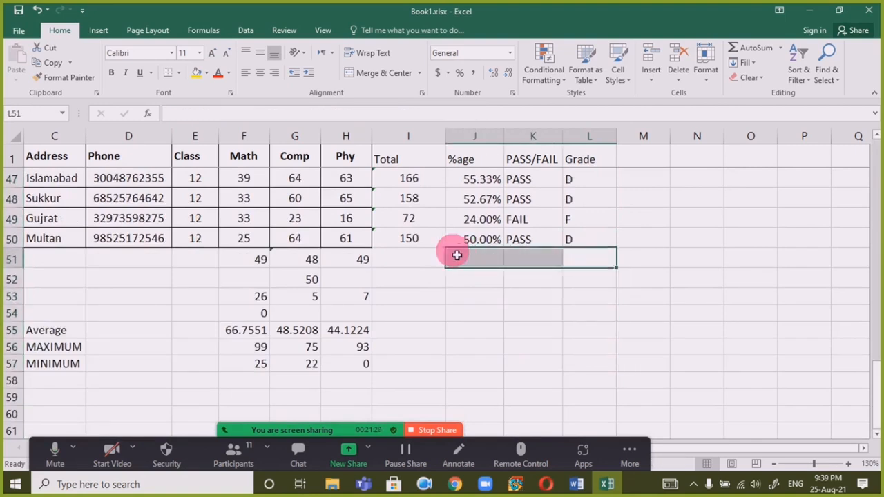
pyautogui.click(531, 313)
pyautogui.scroll(8, 553, 318)
pyautogui.scroll(7, 556, 320)
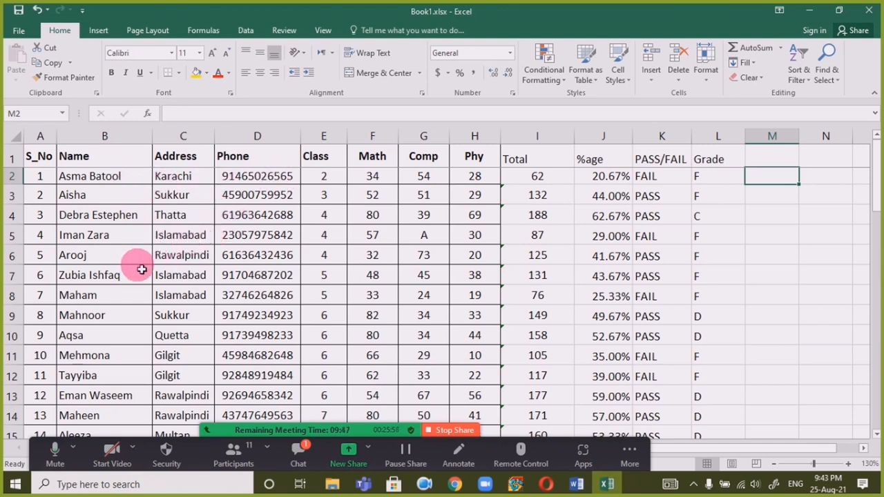
# - Enter a RIGHT formula in M2 that extracts the last 4 characters of the phone number in D2
pyautogui.click(286, 174)
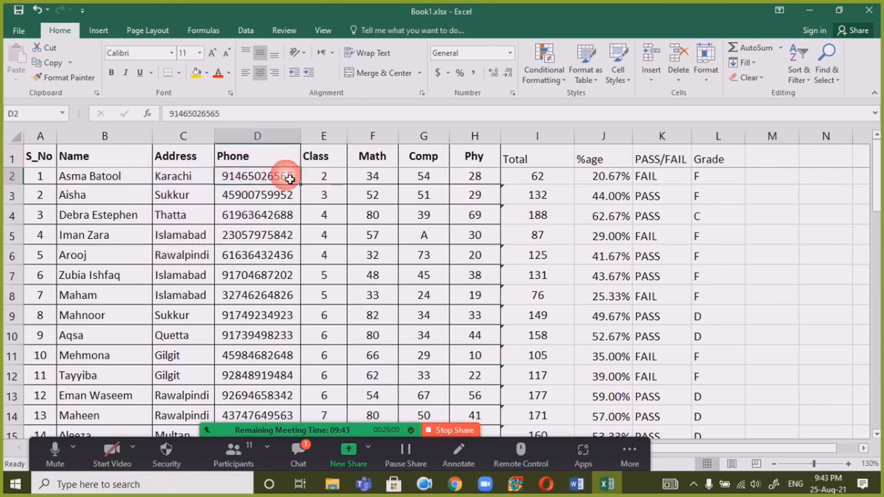
pyautogui.click(772, 179)
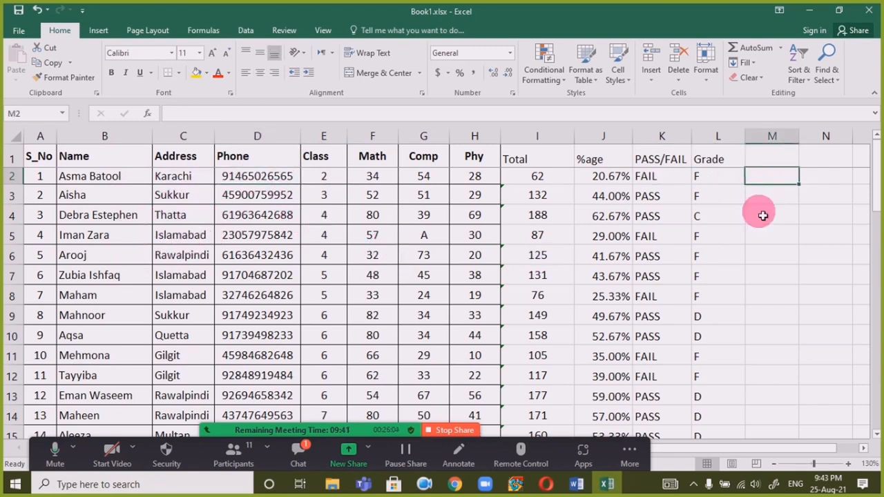
pyautogui.write('=RIGHT')
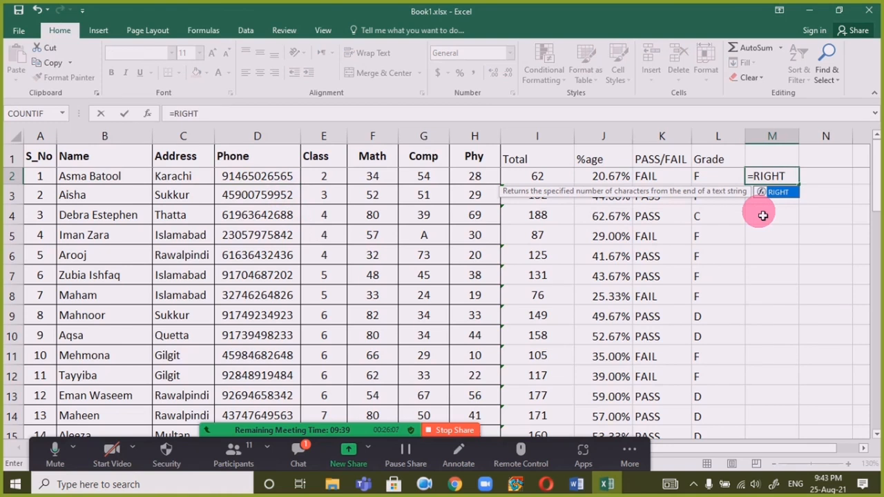
pyautogui.write('(')
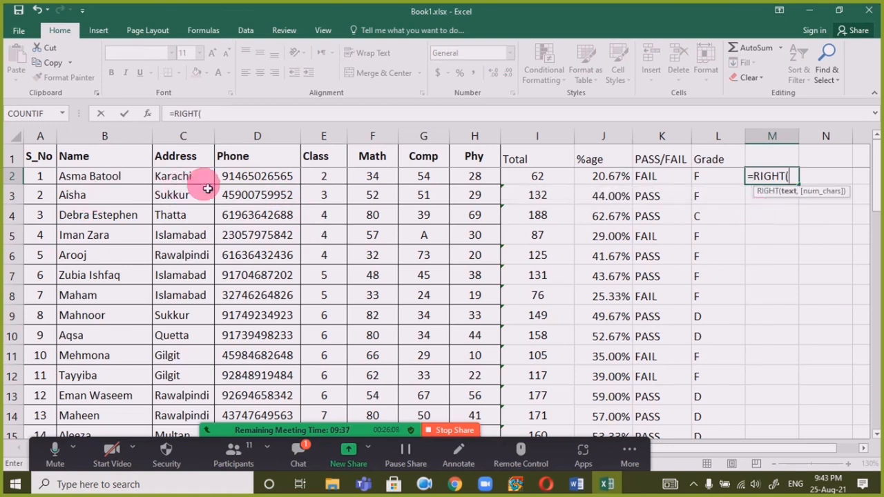
pyautogui.click(251, 179)
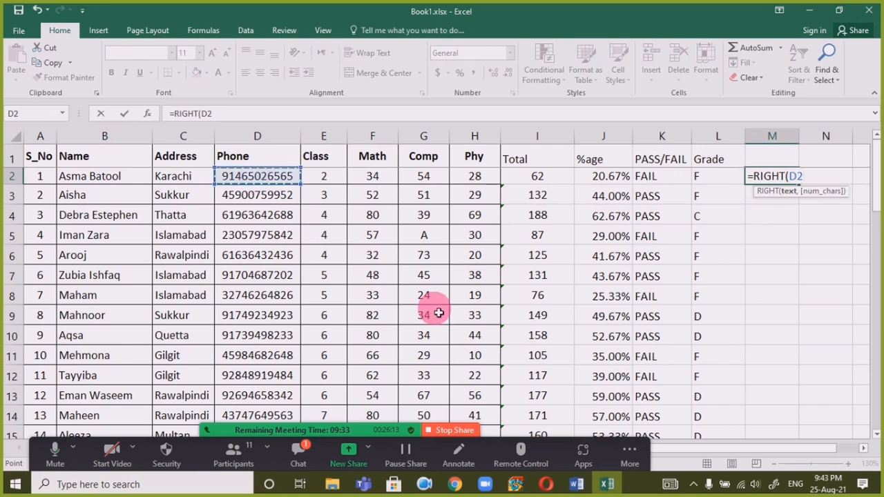
pyautogui.write(',')
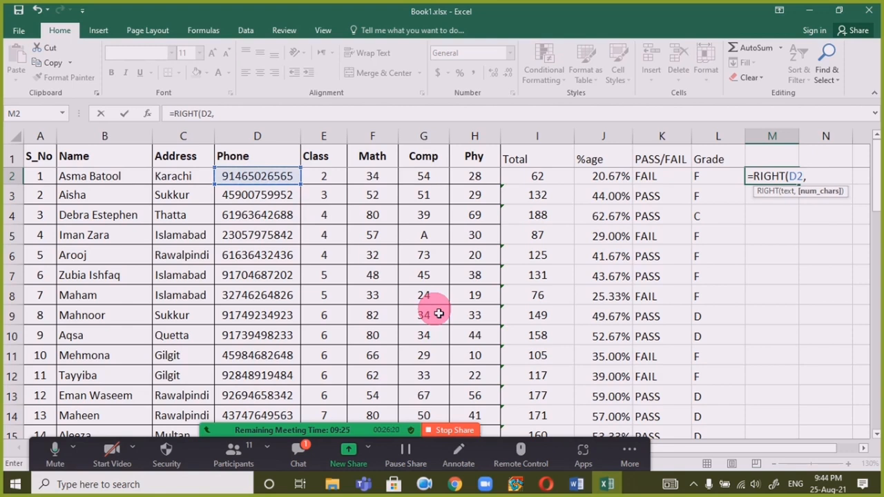
pyautogui.write('4)')
pyautogui.press('Return')
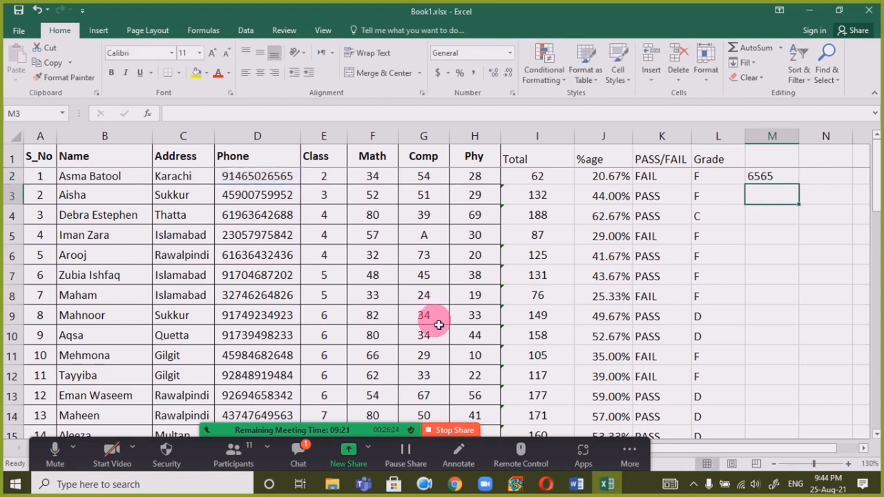
# - Fill the RIGHT formula from M2 down column M, and select the empty cell N2
pyautogui.click(784, 177)
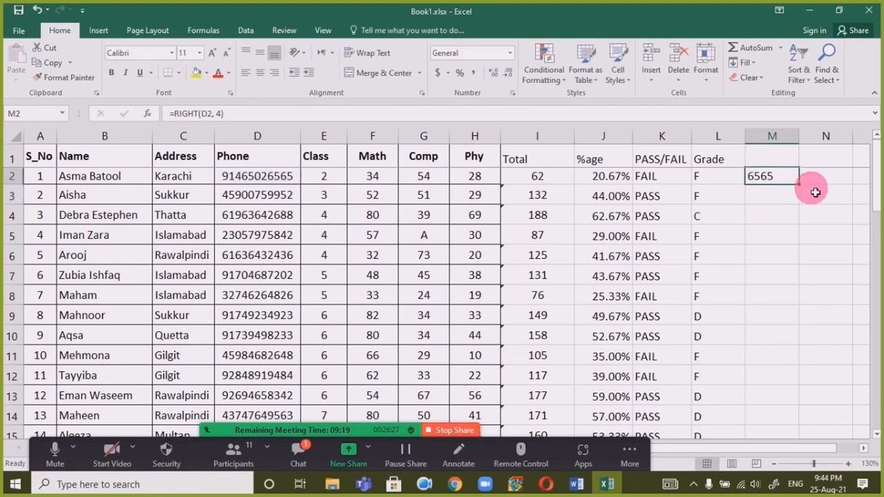
pyautogui.doubleClick(801, 186)
pyautogui.scroll(-13, 767, 291)
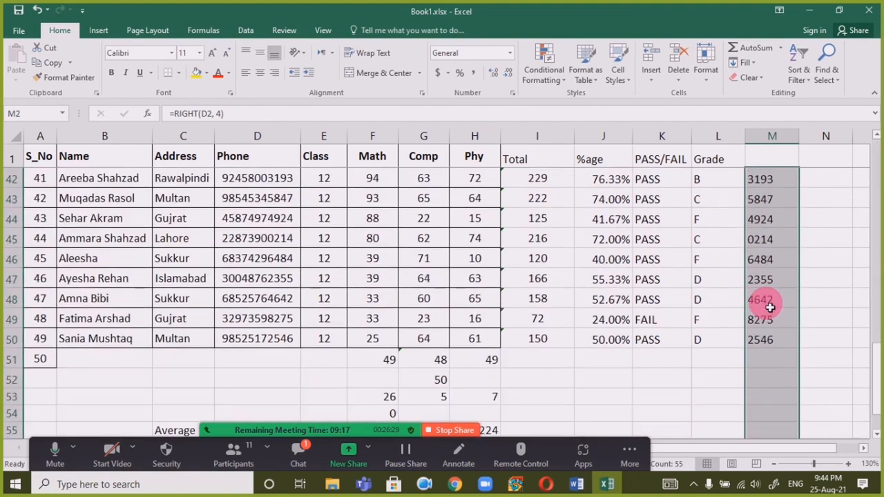
pyautogui.scroll(13, 771, 308)
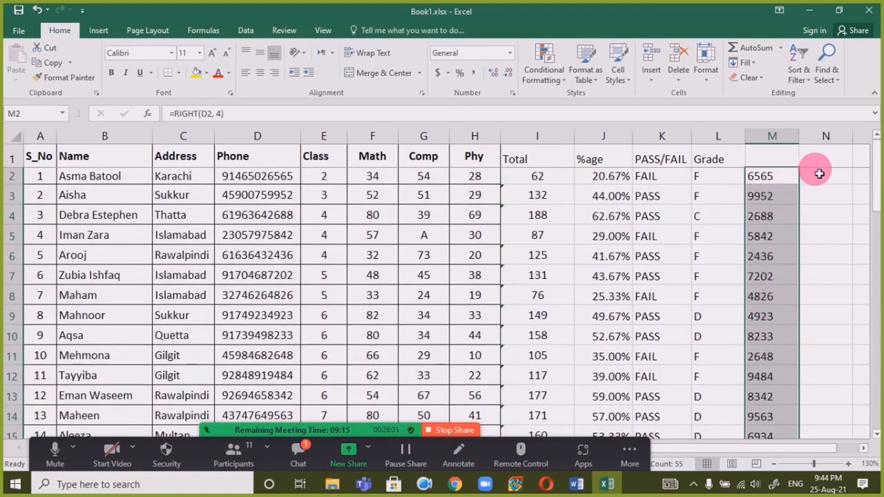
pyautogui.click(822, 177)
pyautogui.moveTo(711, 450); pyautogui.dragTo(793, 462)
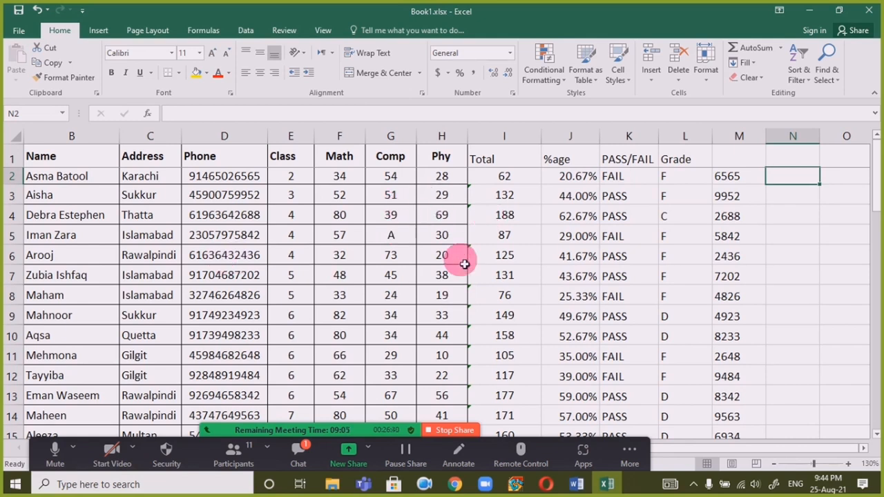
# - Start a CONCATENATE formula in N2 with the student name in B2 as its first text argument
pyautogui.click(85, 181)
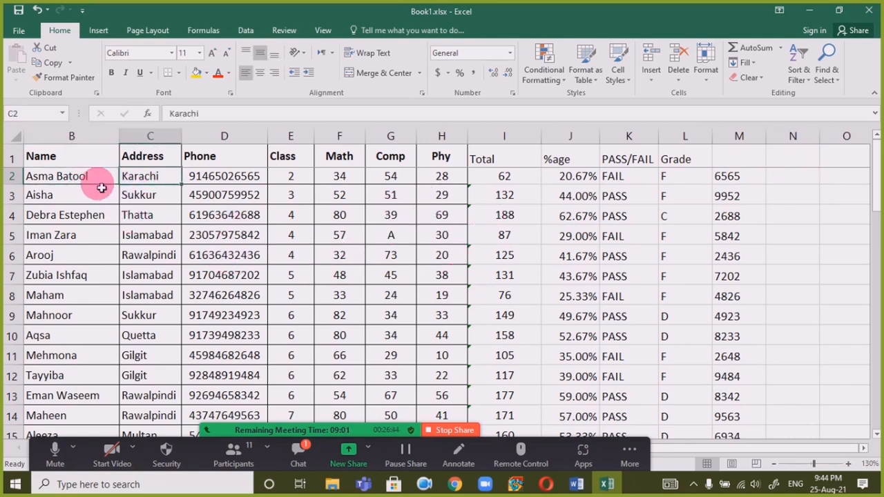
pyautogui.click(148, 178)
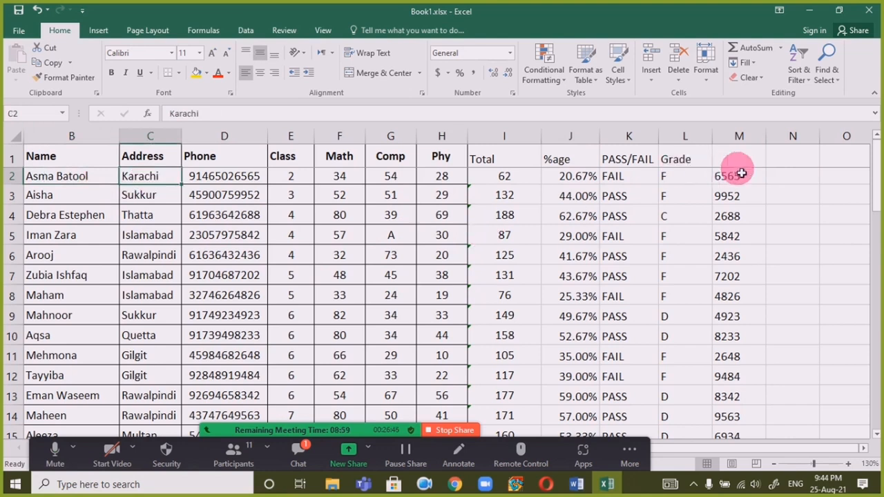
pyautogui.click(789, 179)
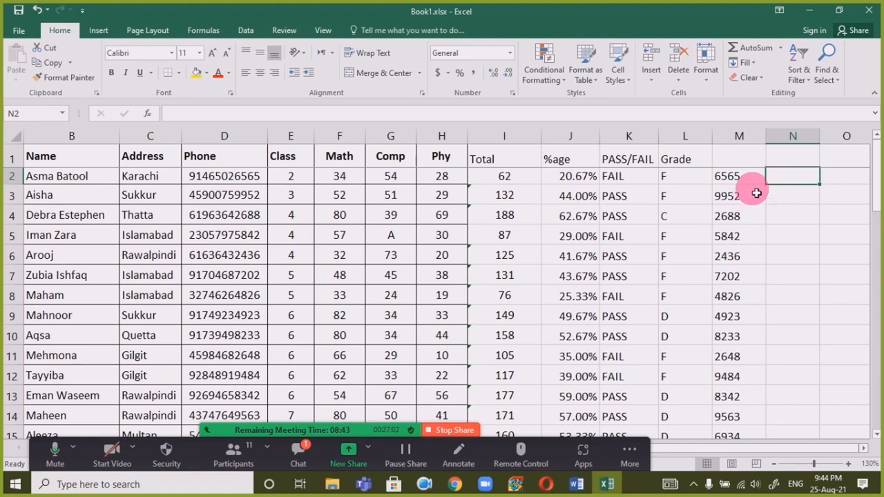
pyautogui.write('==')
pyautogui.press('BackSpace')
pyautogui.write('C')
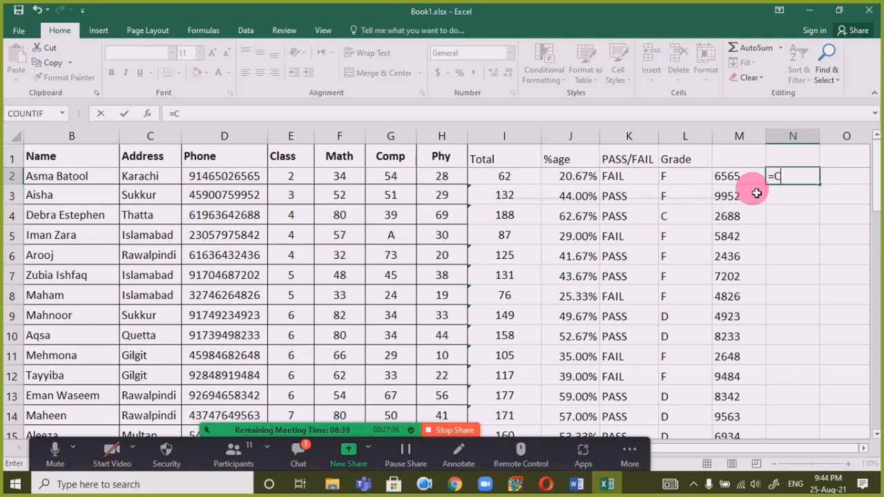
pyautogui.write('ONCATENATE')
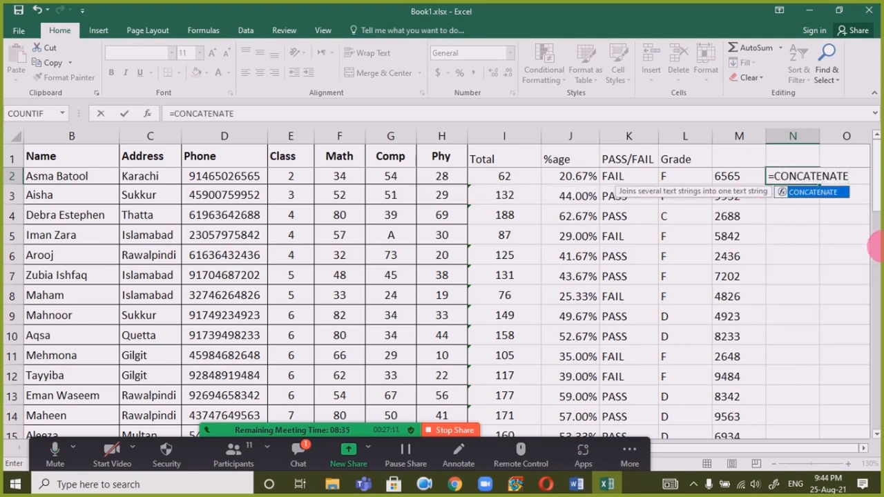
pyautogui.write('((')
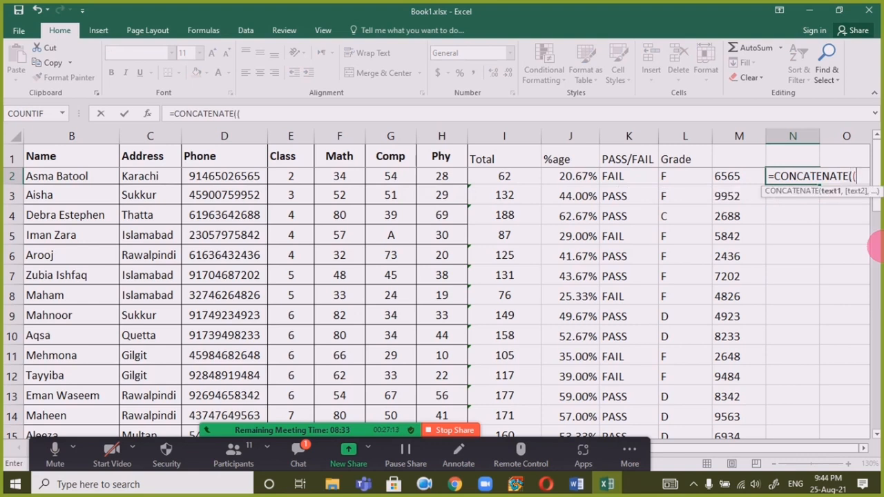
pyautogui.press('BackSpace')
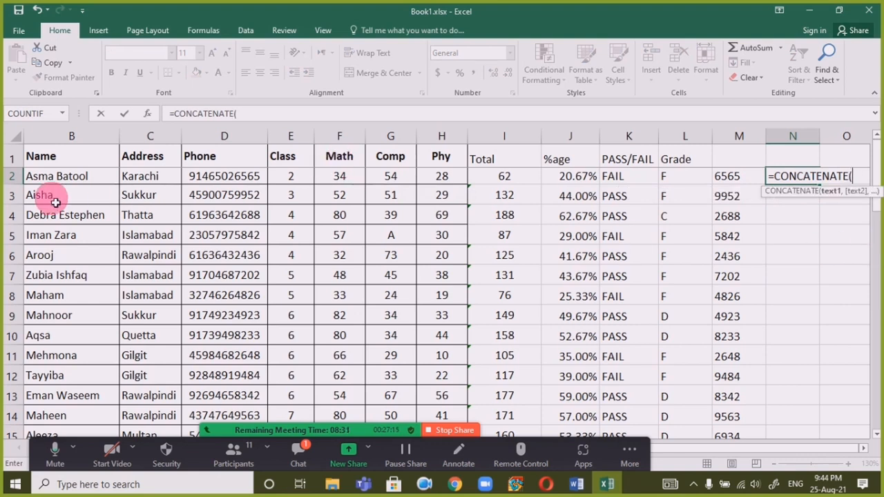
pyautogui.click(57, 177)
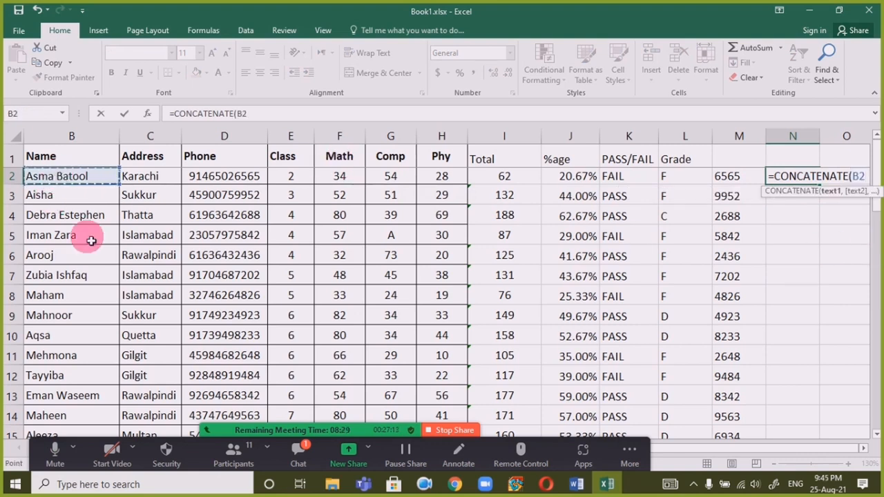
pyautogui.write(',')
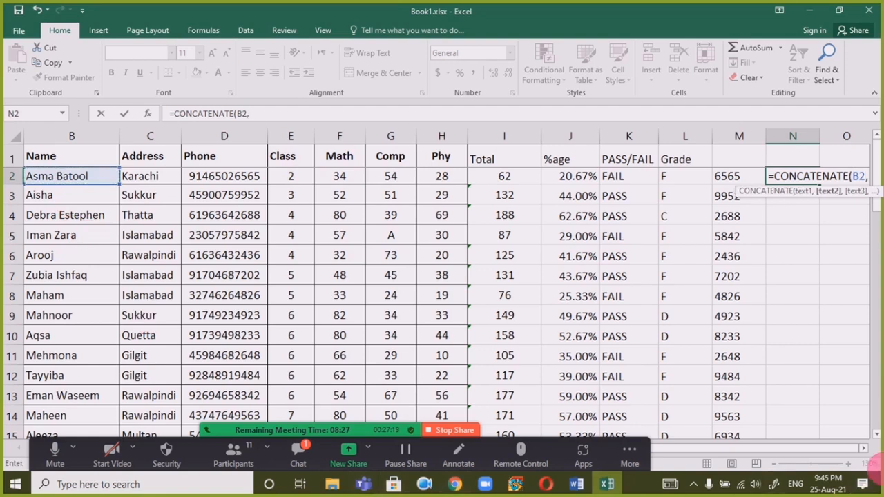
# - Add the literal text " ka shehr hy ", with its surrounding spaces, as the second argument of the CONCATENATE formula
pyautogui.click(864, 448)
pyautogui.click(863, 449)
pyautogui.click(863, 448)
pyautogui.click(864, 449)
pyautogui.click(864, 449)
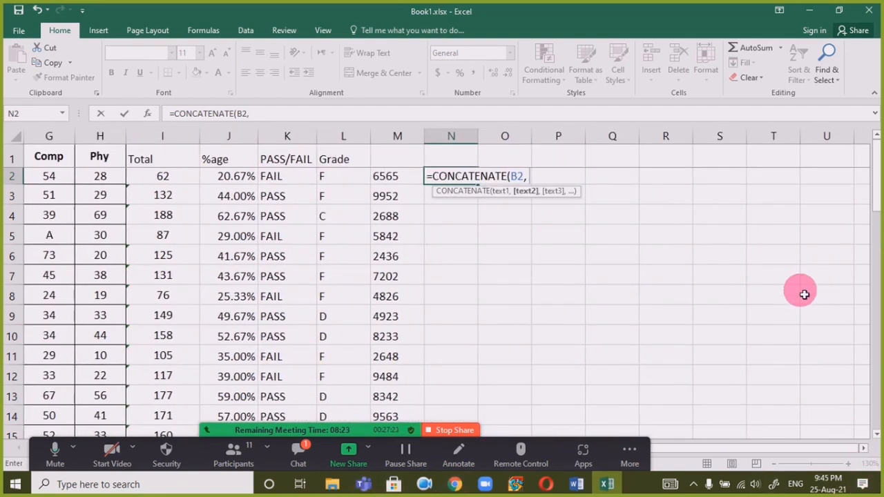
pyautogui.write('"ka')
pyautogui.press('BackSpace')
pyautogui.press('BackSpace')
pyautogui.write('kas')
pyautogui.press('BackSpace')
pyautogui.press('BackSpace')
pyautogui.press('BackSpace')
pyautogui.press('BackSpace')
pyautogui.write('shehr')
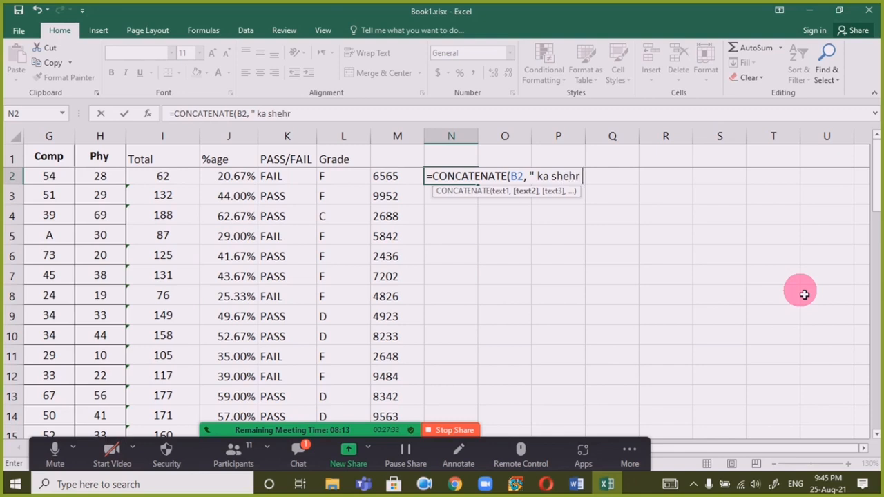
pyautogui.write(' hy ",')
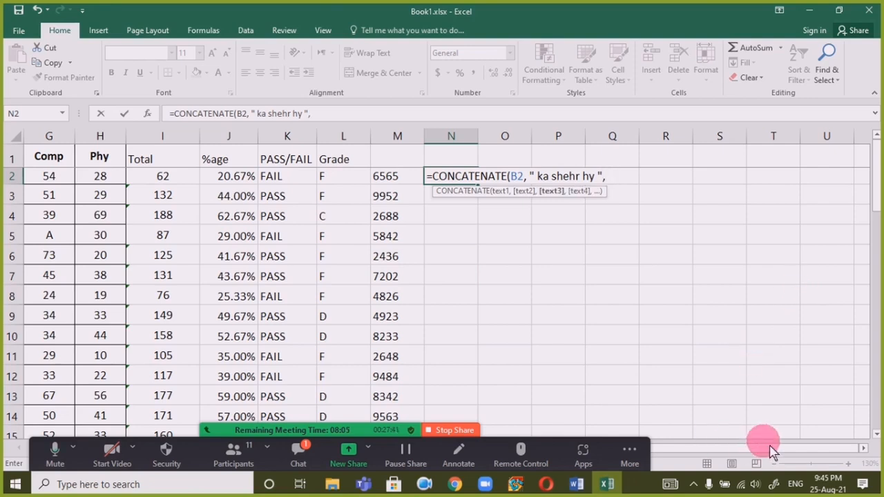
# - Add the address in C2 as the third argument and complete the CONCATENATE formula in N2
pyautogui.moveTo(769, 449); pyautogui.dragTo(660, 464)
pyautogui.click(176, 178)
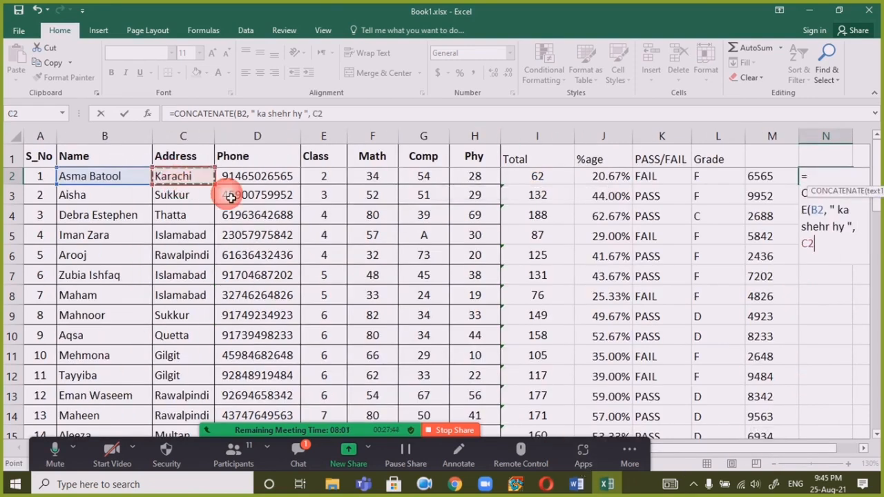
pyautogui.press('Return')
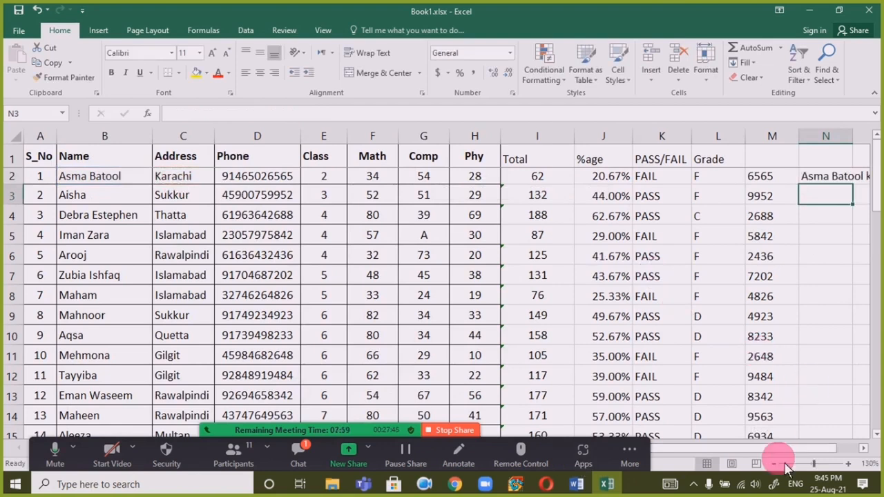
# - Autofit column N to the combined sentence in N2
pyautogui.moveTo(793, 452); pyautogui.dragTo(871, 454)
pyautogui.click(867, 451)
pyautogui.click(865, 449)
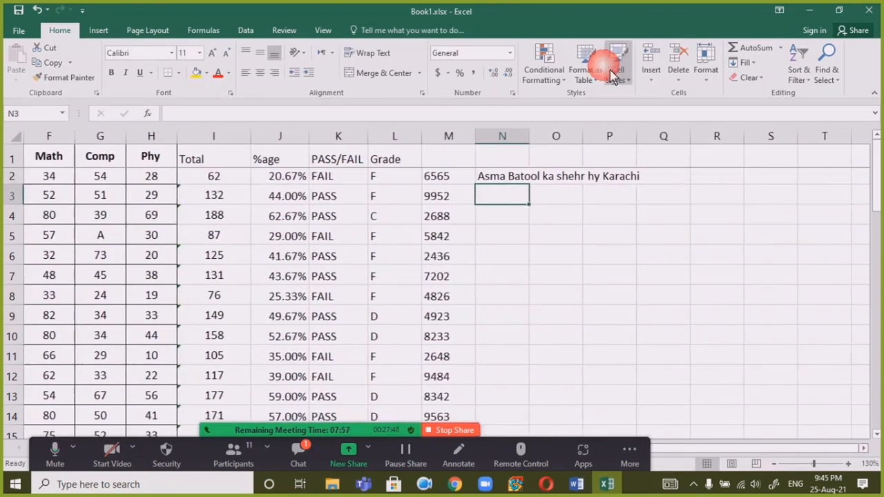
pyautogui.doubleClick(539, 136)
# - Fill the CONCATENATE formula from N2 down column N for all students
pyautogui.click(528, 172)
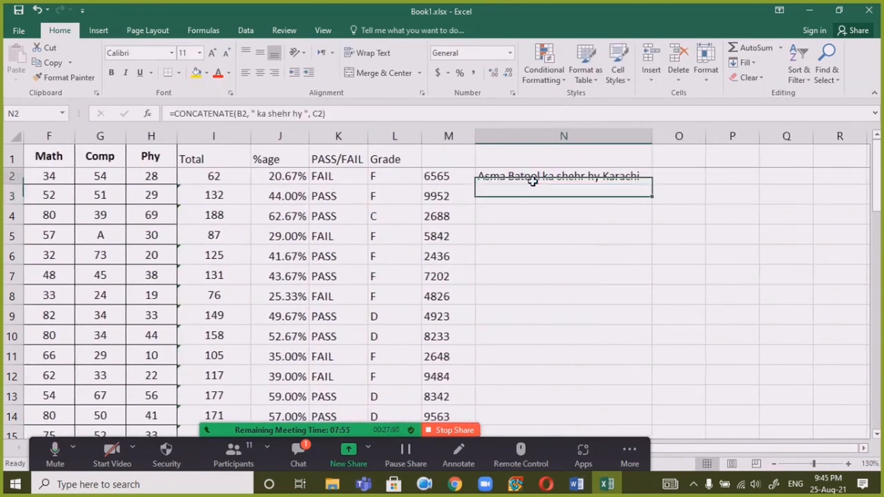
pyautogui.click(660, 187)
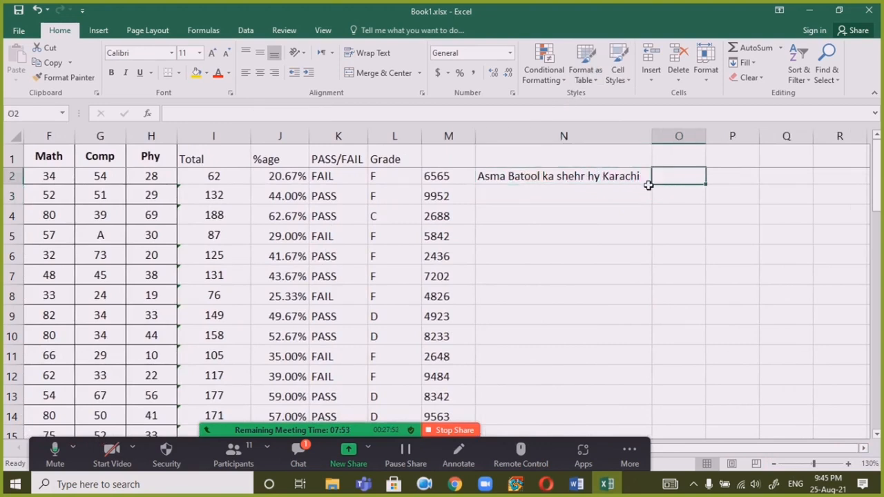
pyautogui.click(648, 188)
pyautogui.doubleClick(653, 187)
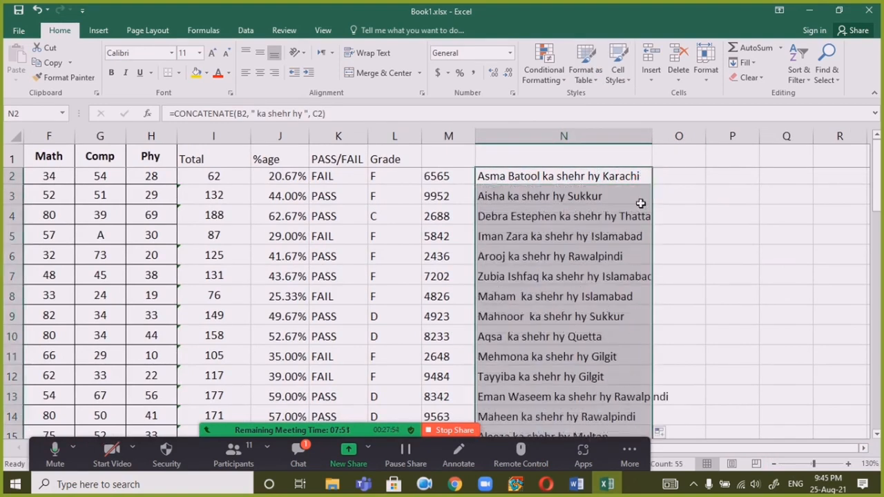
# - Autofit column N again to its longest combined sentence and look over the filled rows
pyautogui.click(565, 214)
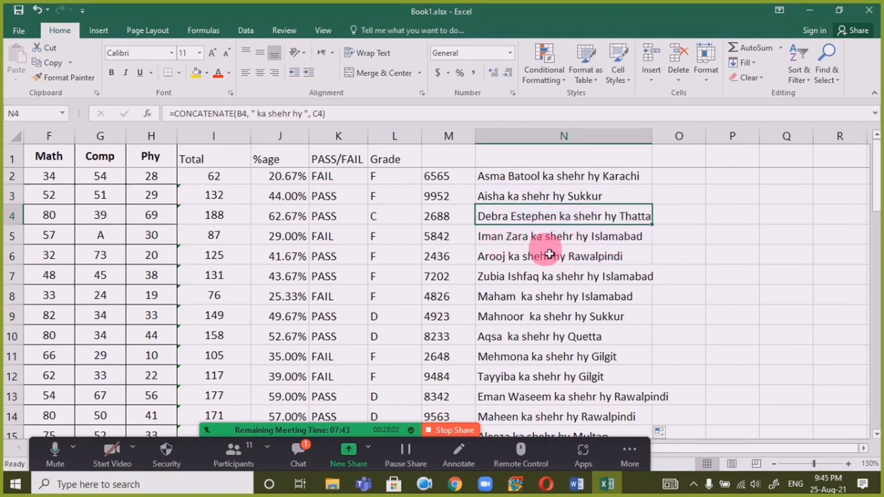
pyautogui.doubleClick(653, 136)
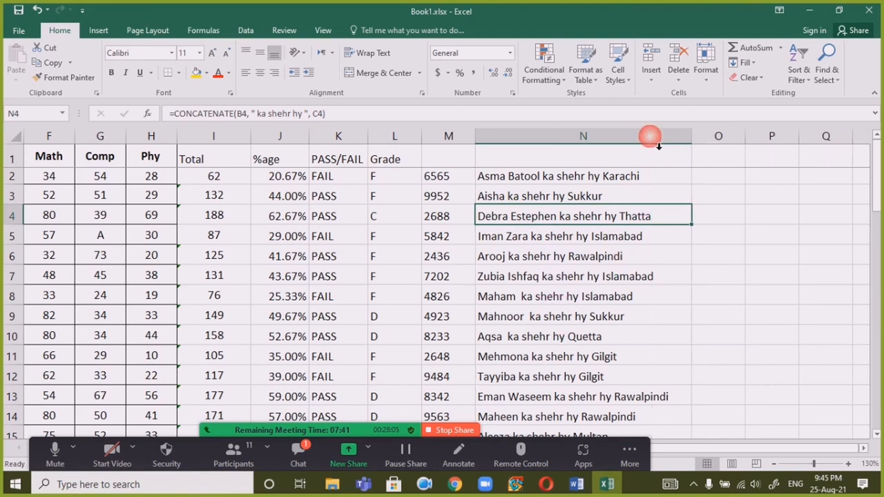
pyautogui.click(641, 359)
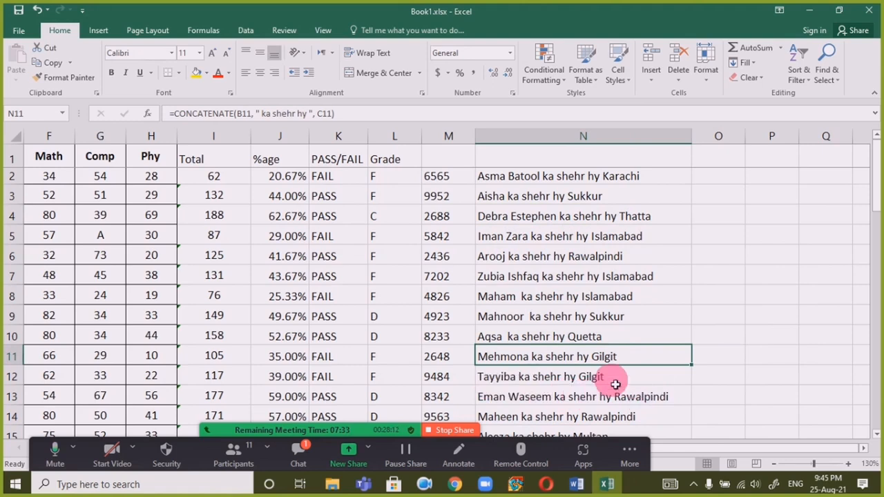
pyautogui.scroll(-4, 584, 283)
pyautogui.scroll(4, 553, 276)
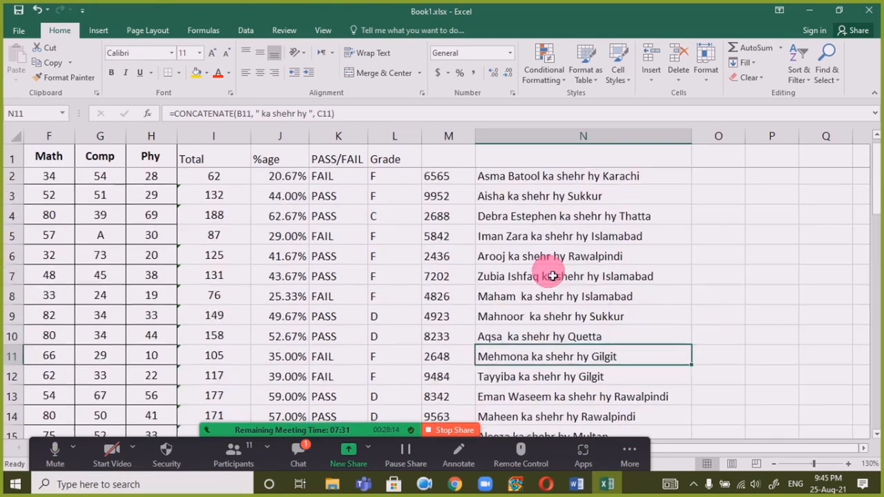
# - Enter the formula =54+22 in O2
pyautogui.click(523, 181)
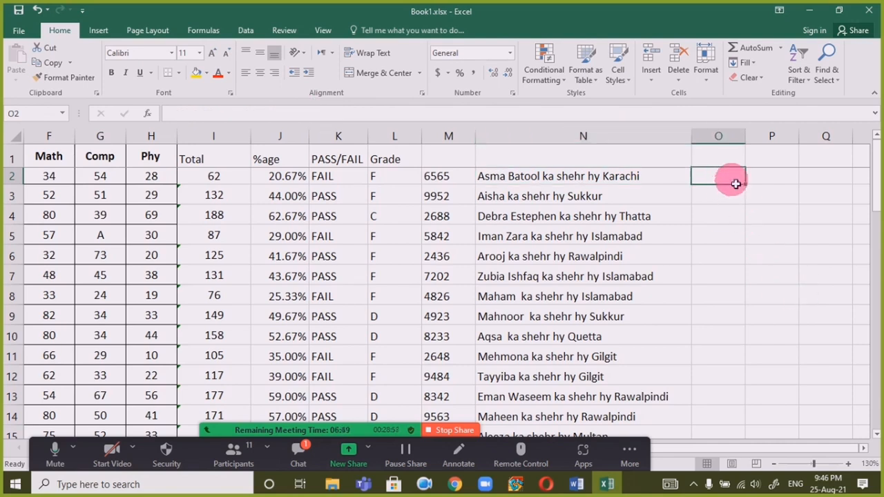
pyautogui.write('=')
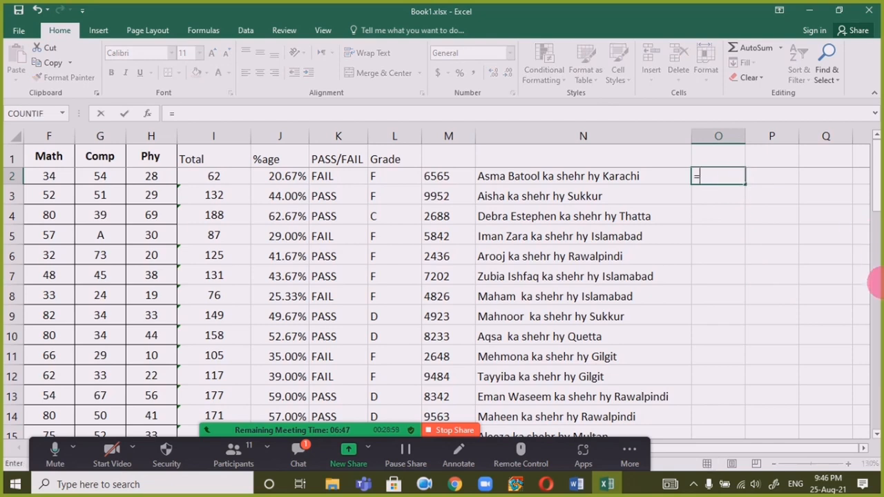
pyautogui.write('54+22')
pyautogui.press('Return')
pyautogui.press('Up')
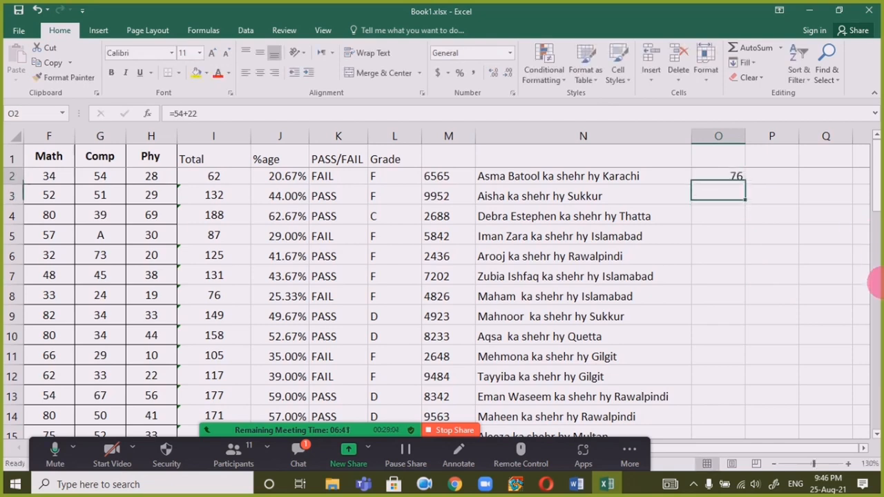
# - Enter =54+34 in O4 as plain text by putting an apostrophe before the equals sign, and select the cell
pyautogui.press('Down')
pyautogui.press('Down')
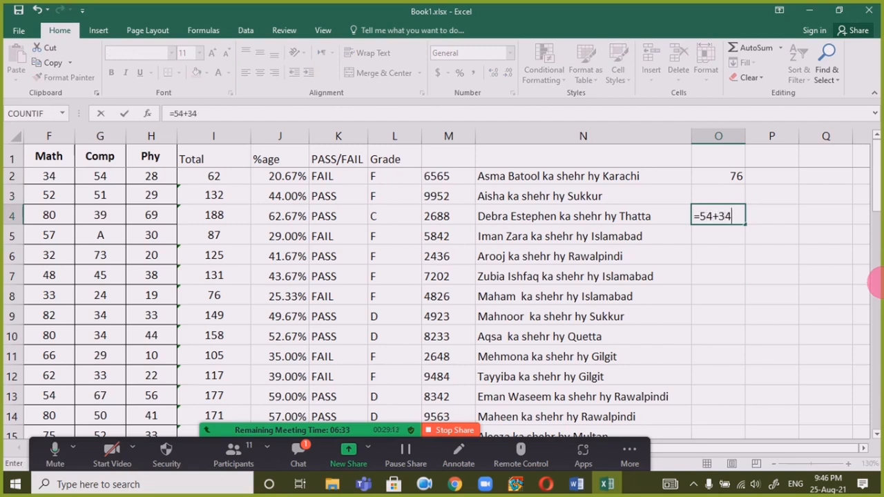
pyautogui.press('Escape')
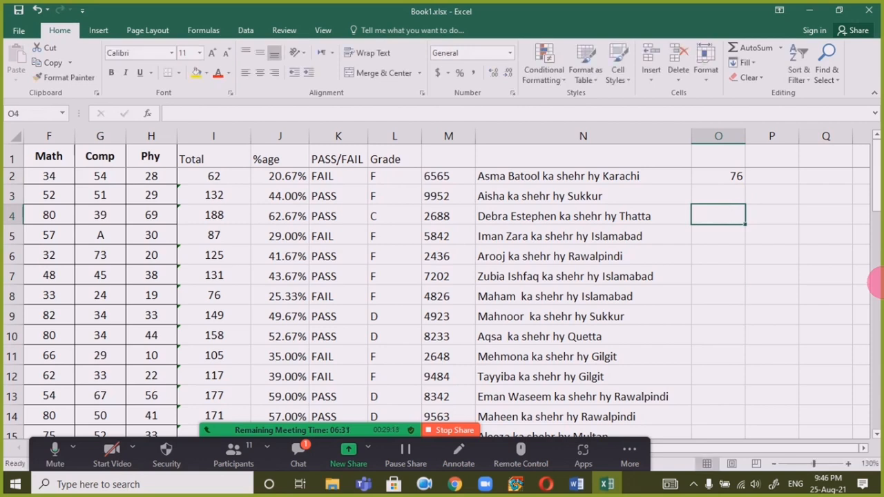
pyautogui.write("'=54+3")
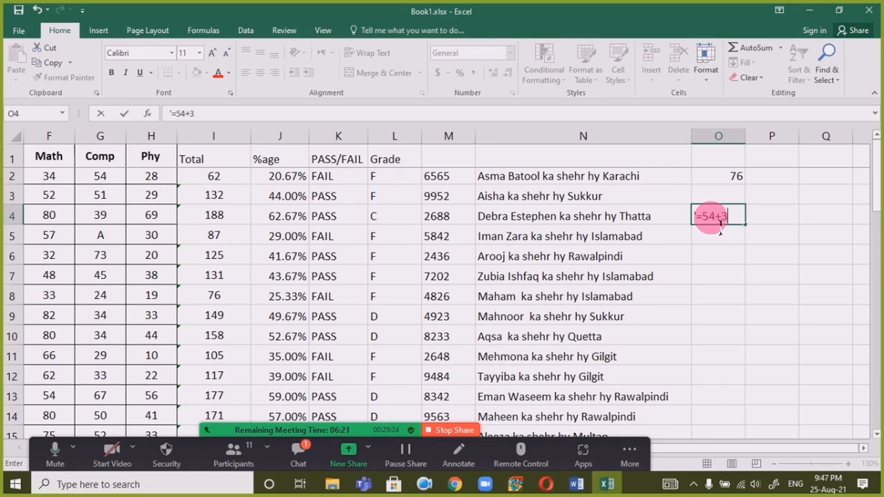
pyautogui.write('4')
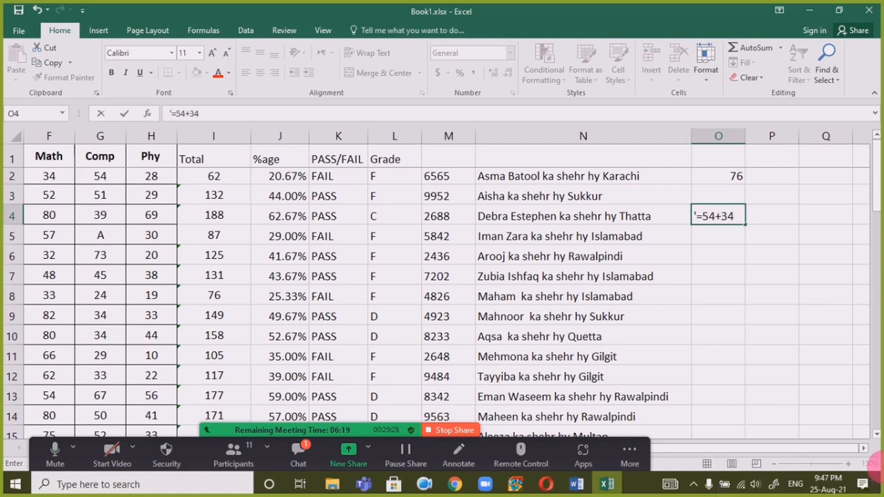
pyautogui.press('Return')
pyautogui.click(703, 216)
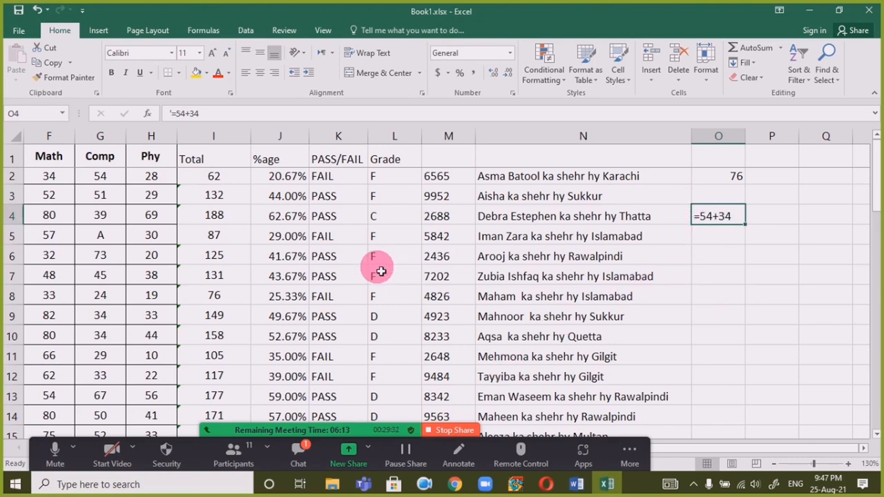
# - Show the worksheet's formulas instead of their results, and autofit the PASS/FAIL column to its IF formulas
pyautogui.click(203, 29)
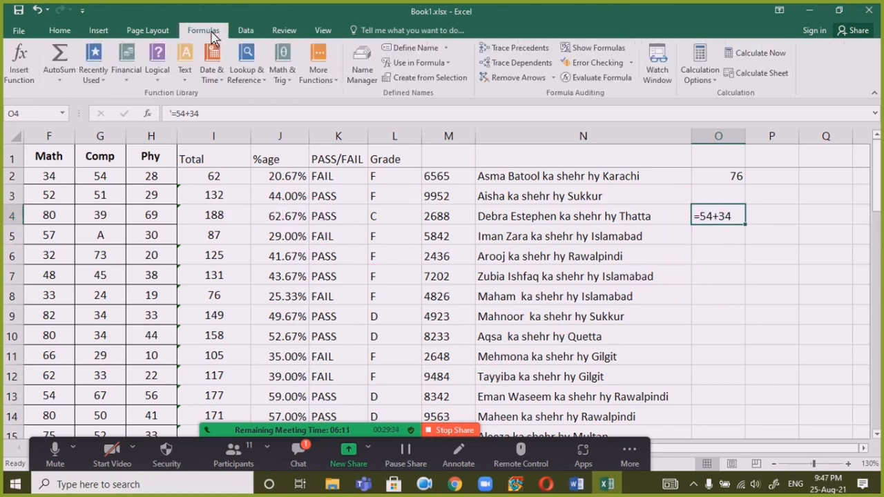
pyautogui.click(599, 48)
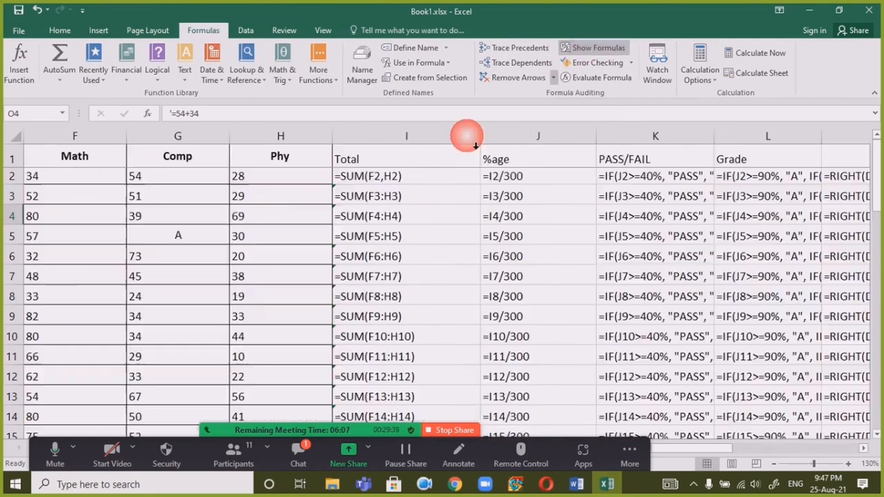
pyautogui.doubleClick(369, 179)
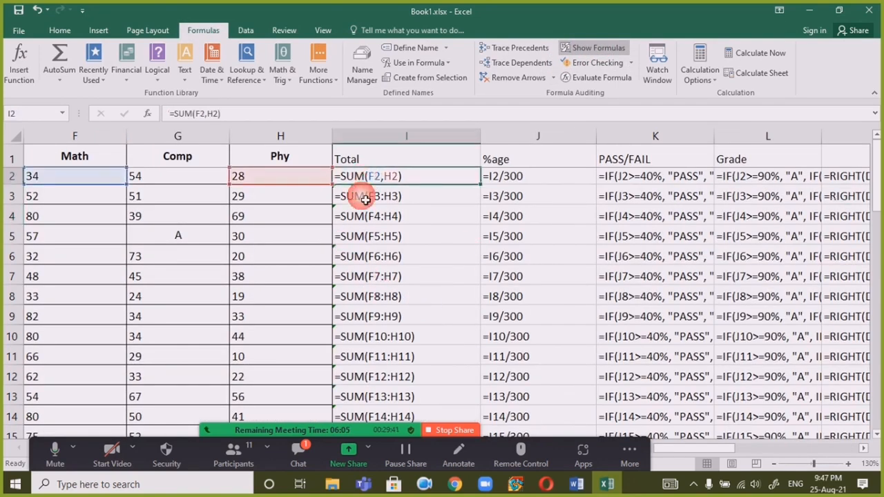
pyautogui.doubleClick(511, 319)
pyautogui.doubleClick(655, 241)
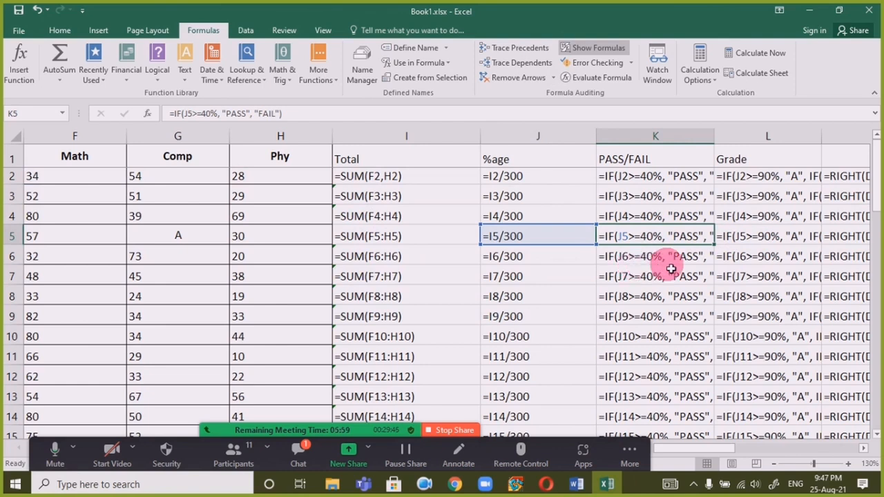
pyautogui.doubleClick(715, 142)
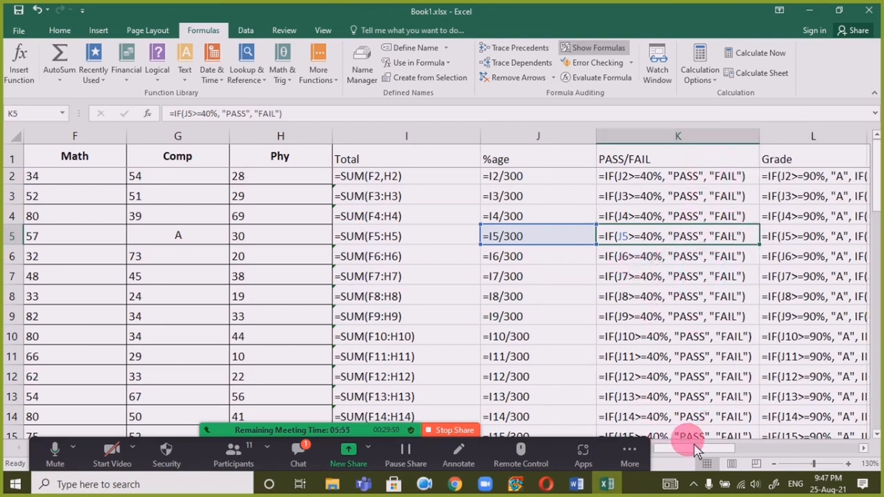
# - Autofit the Grade column to its nested IF formulas and examine the displayed grade, RIGHT and CONCATENATE formulas
pyautogui.moveTo(706, 448); pyautogui.dragTo(814, 449)
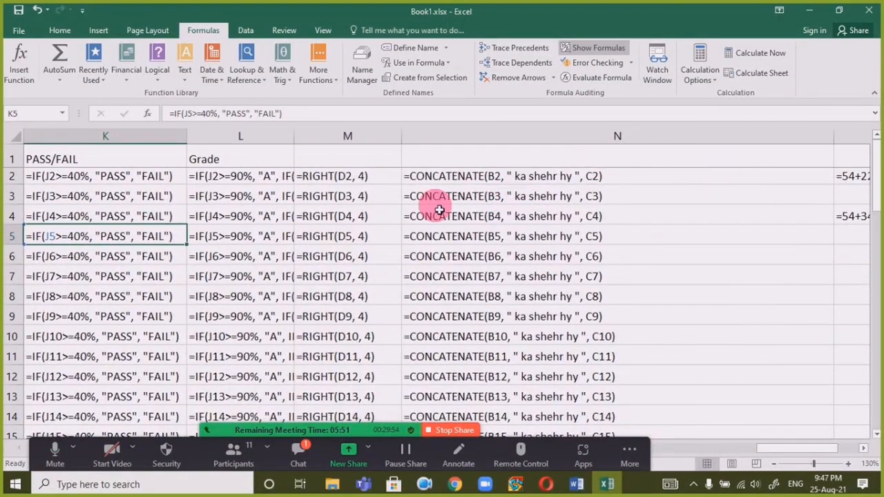
pyautogui.click(412, 215)
pyautogui.click(338, 253)
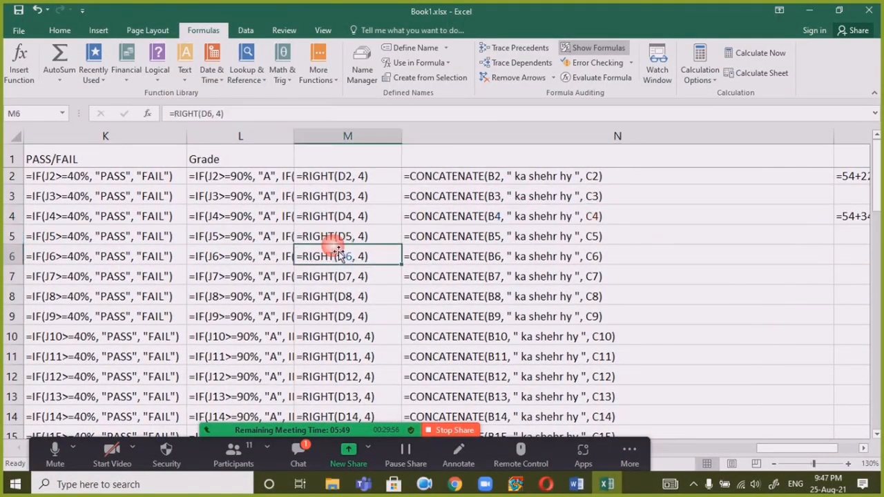
pyautogui.doubleClick(297, 143)
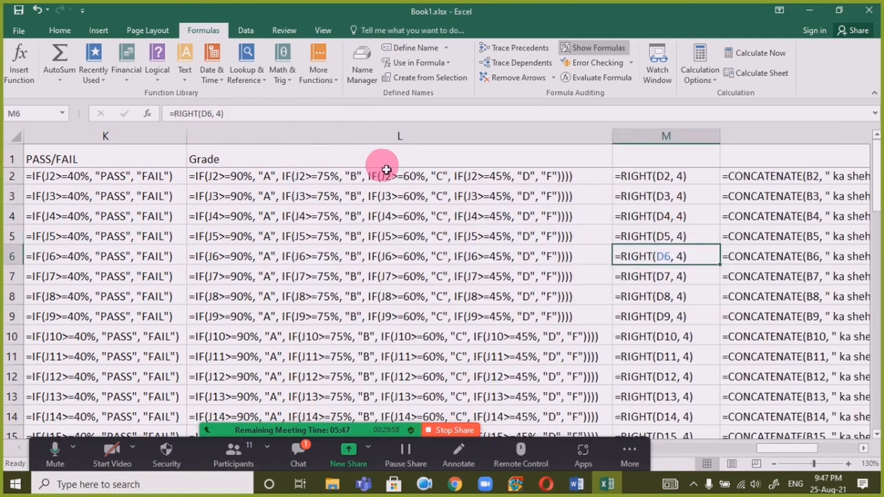
pyautogui.click(559, 377)
pyautogui.click(393, 316)
pyautogui.click(382, 345)
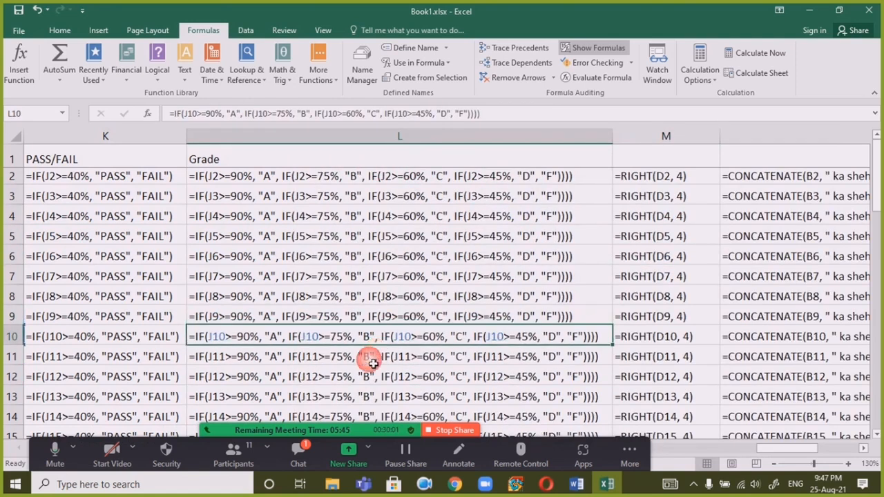
pyautogui.click(373, 364)
pyautogui.click(363, 384)
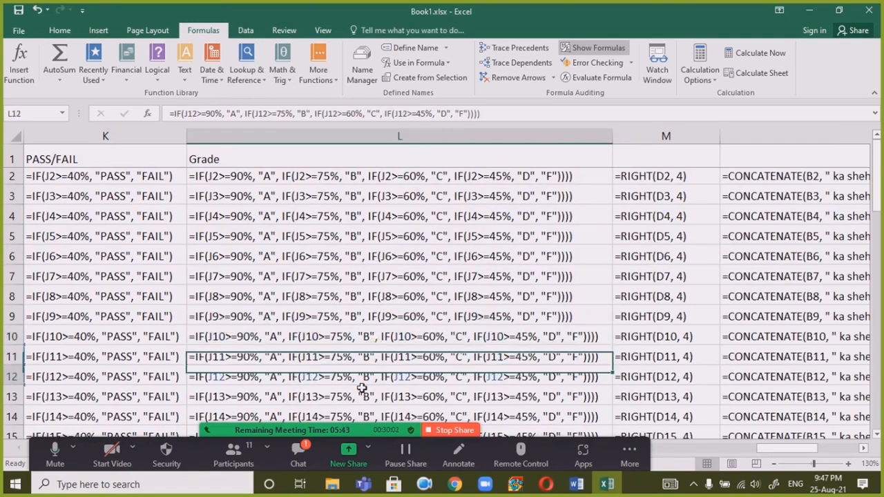
# - Switch the worksheet back from formulas to results, narrow the Grade column to fit its letter grades, and select cell J7
pyautogui.click(616, 54)
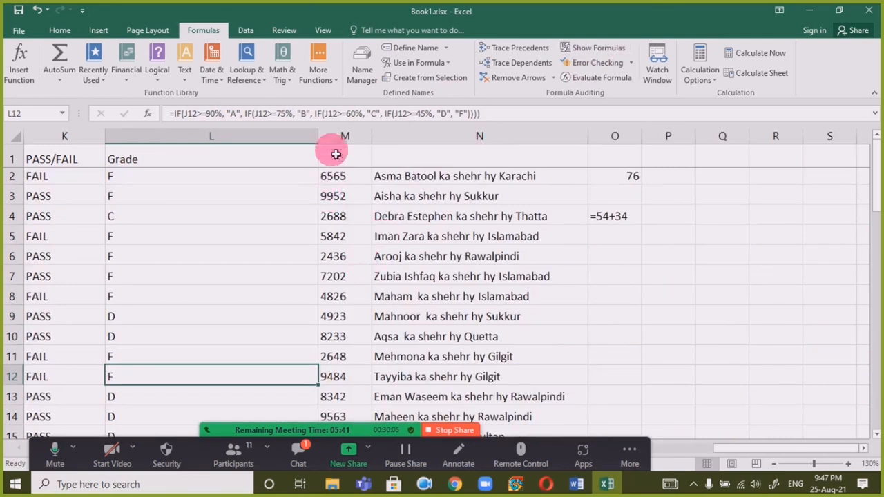
pyautogui.moveTo(319, 138); pyautogui.dragTo(142, 208)
pyautogui.click(361, 256)
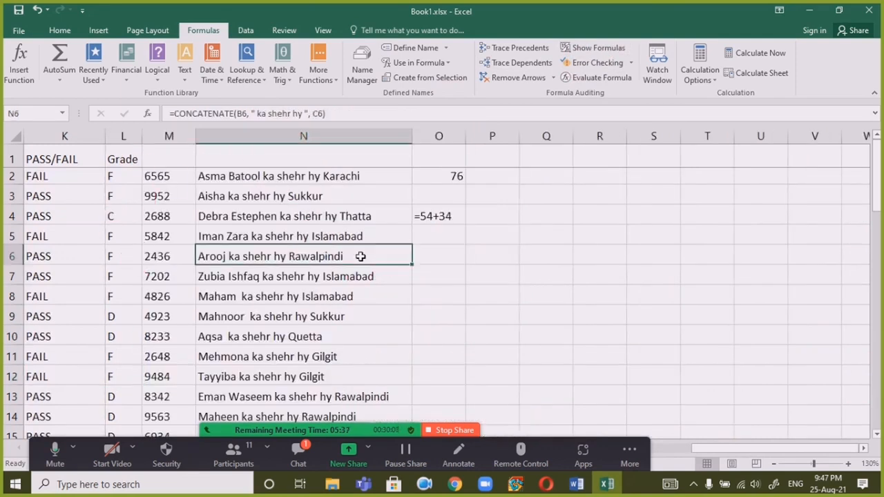
pyautogui.hscroll(-5, 451, 273)
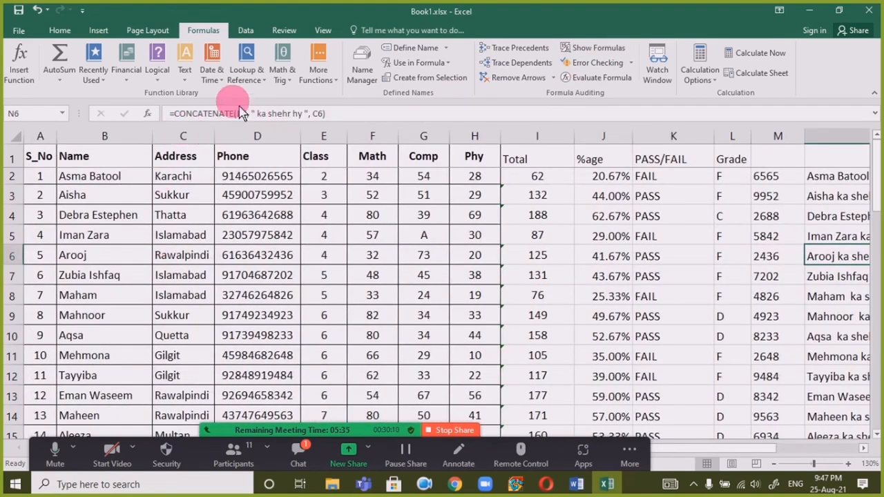
pyautogui.click(60, 31)
pyautogui.click(594, 276)
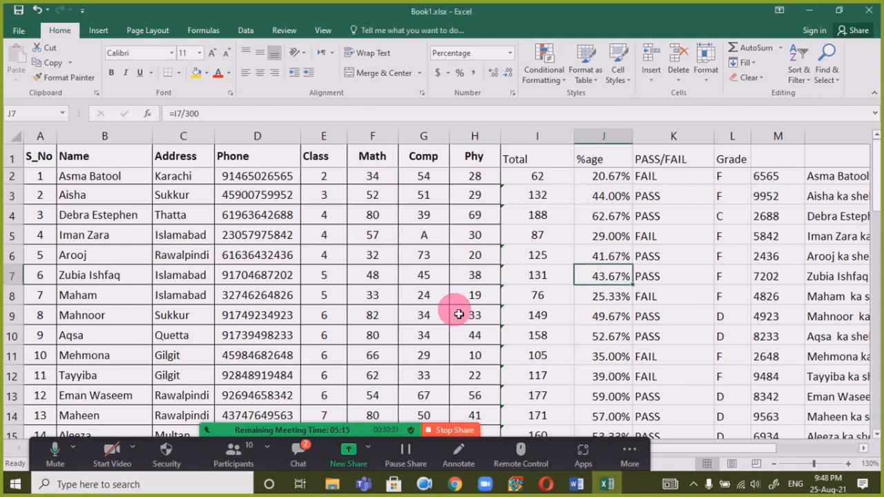
# - Read the latest messages in the Zoom meeting chat and close the chat window
pyautogui.click(301, 451)
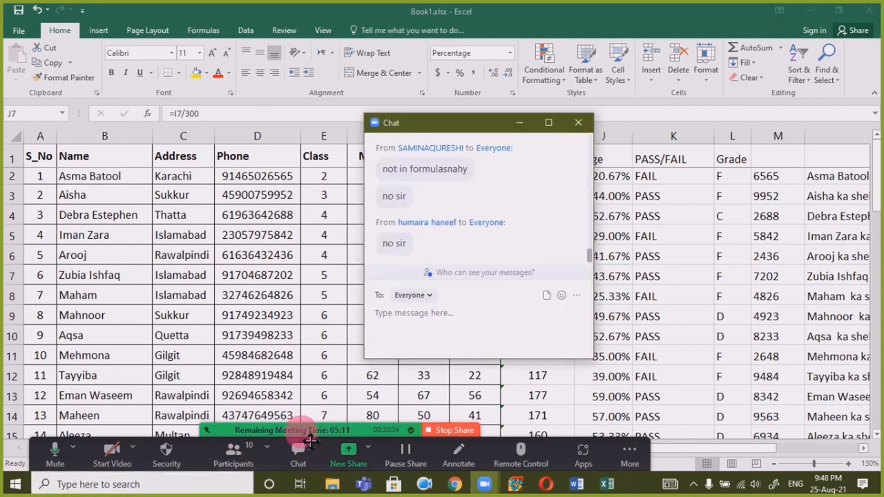
pyautogui.click(576, 122)
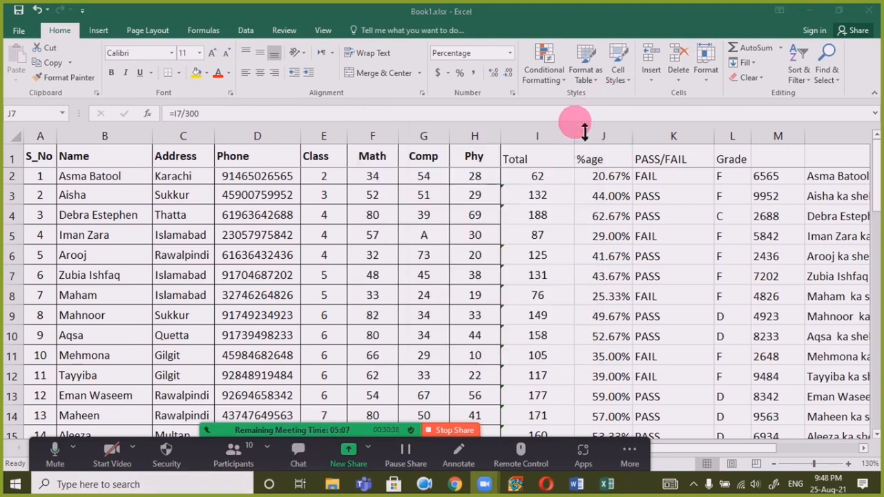